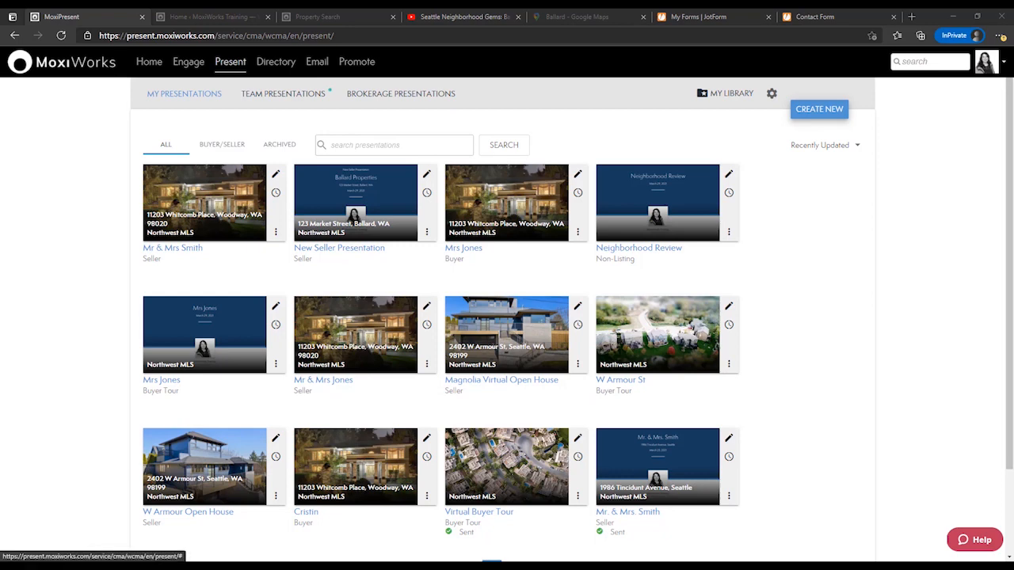
# Open the Presentation Admin area of the MoxiWorks account.
pyautogui.click(993, 62)
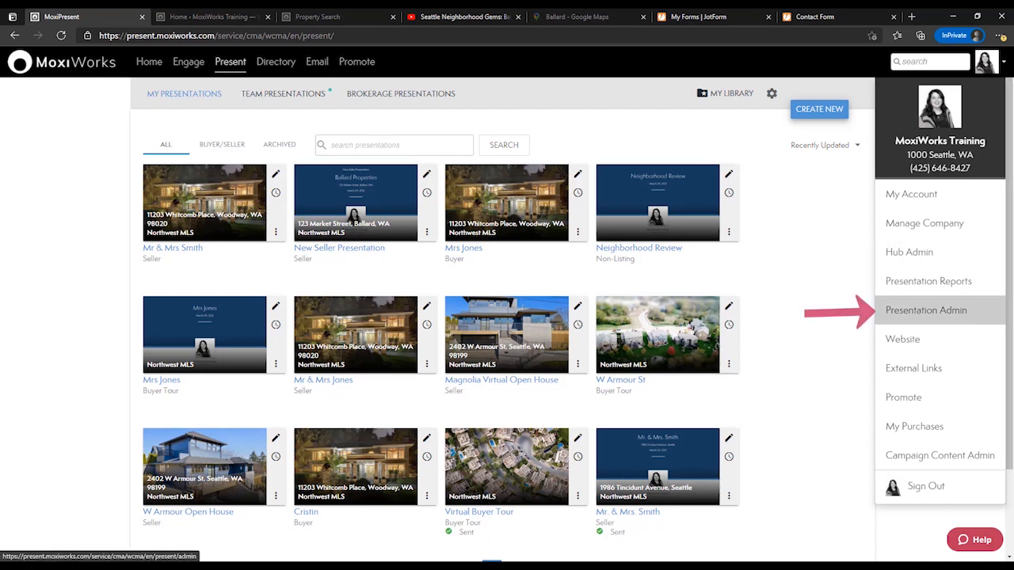
pyautogui.click(926, 310)
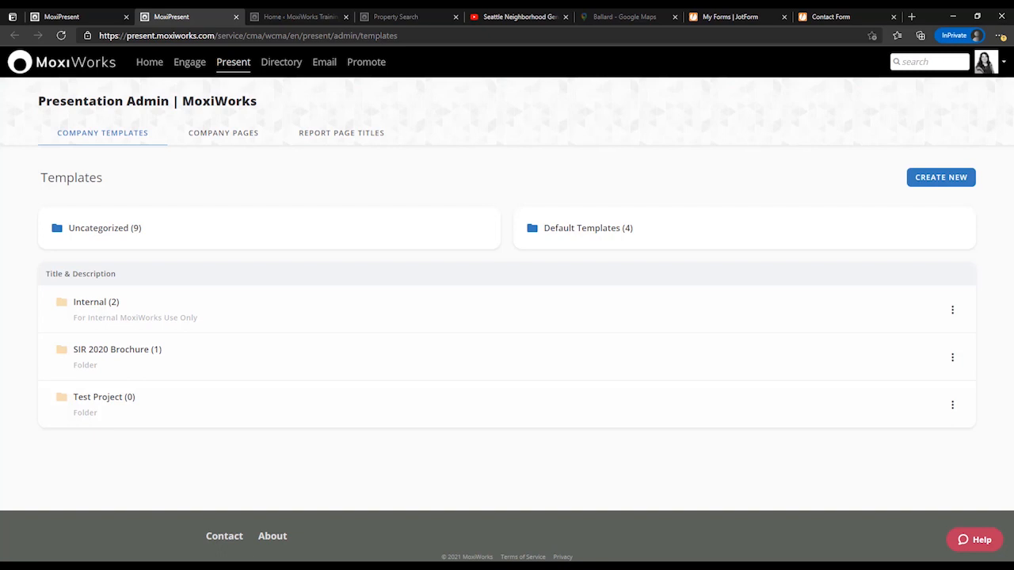
# Look over the company pages folders and examine the full list of report page titles with their descriptions.
pyautogui.click(223, 133)
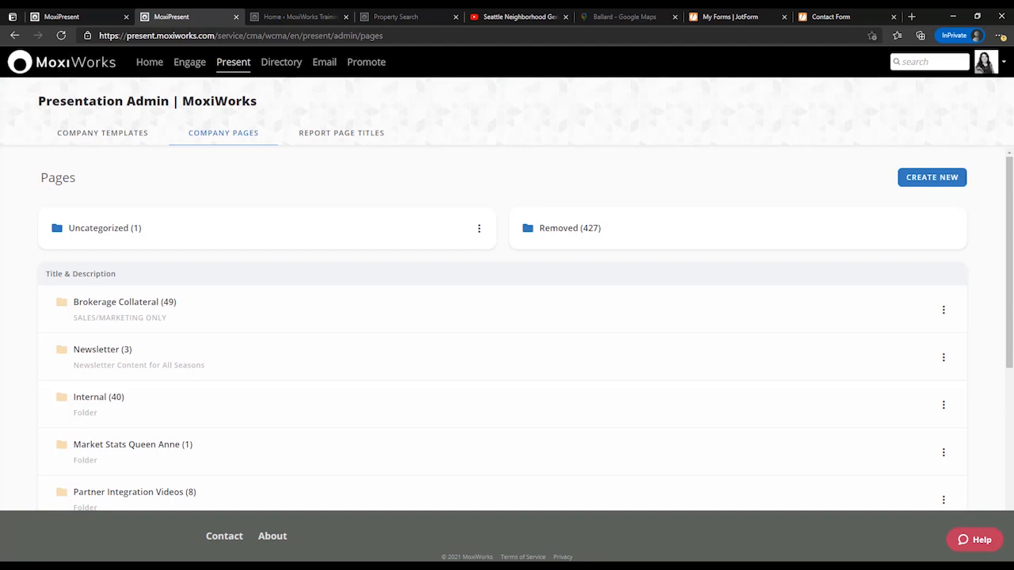
pyautogui.click(342, 133)
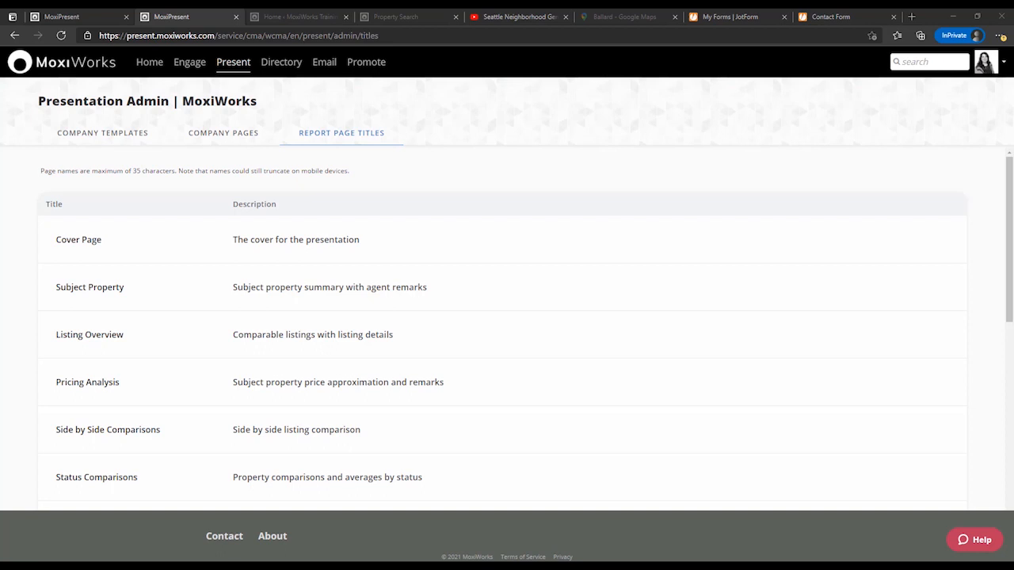
pyautogui.scroll(-2, 507, 330)
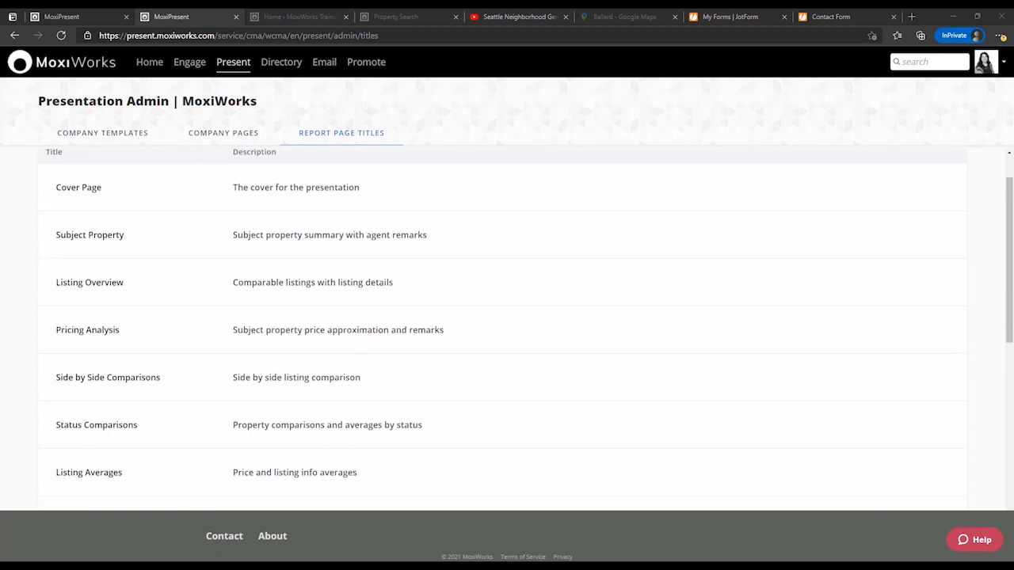
pyautogui.scroll(-1, 507, 330)
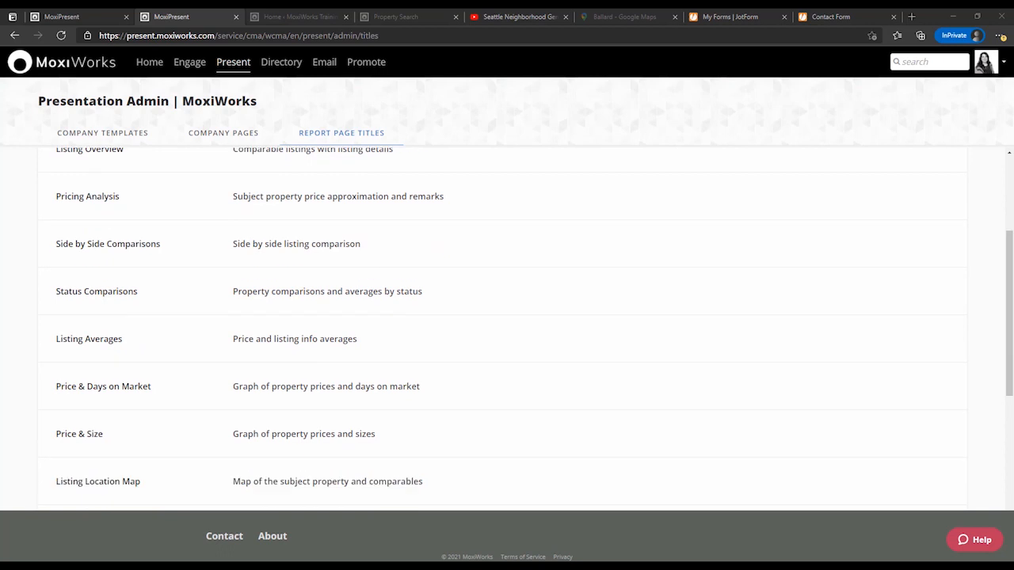
pyautogui.scroll(-1, 507, 329)
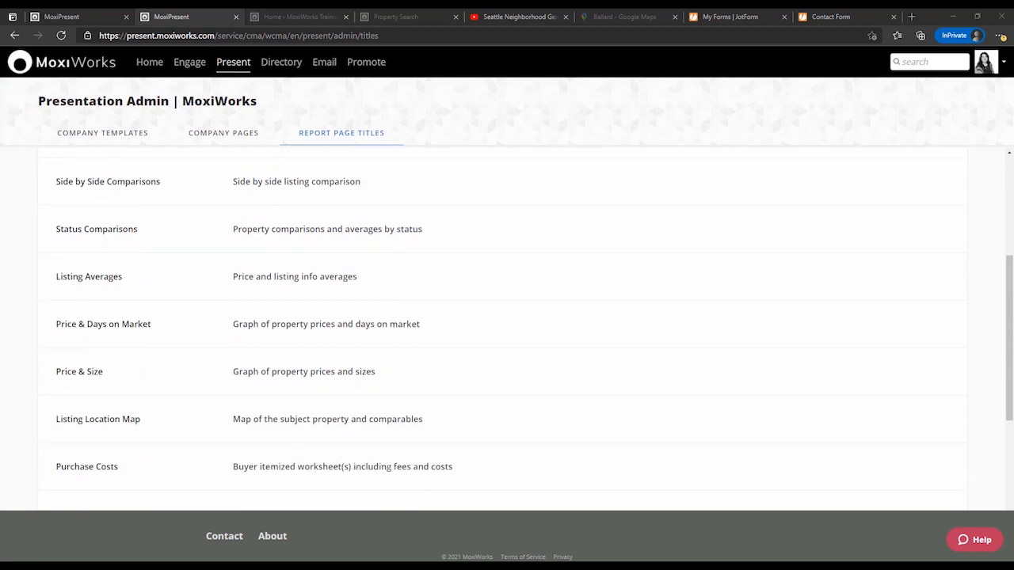
pyautogui.scroll(-2, 507, 329)
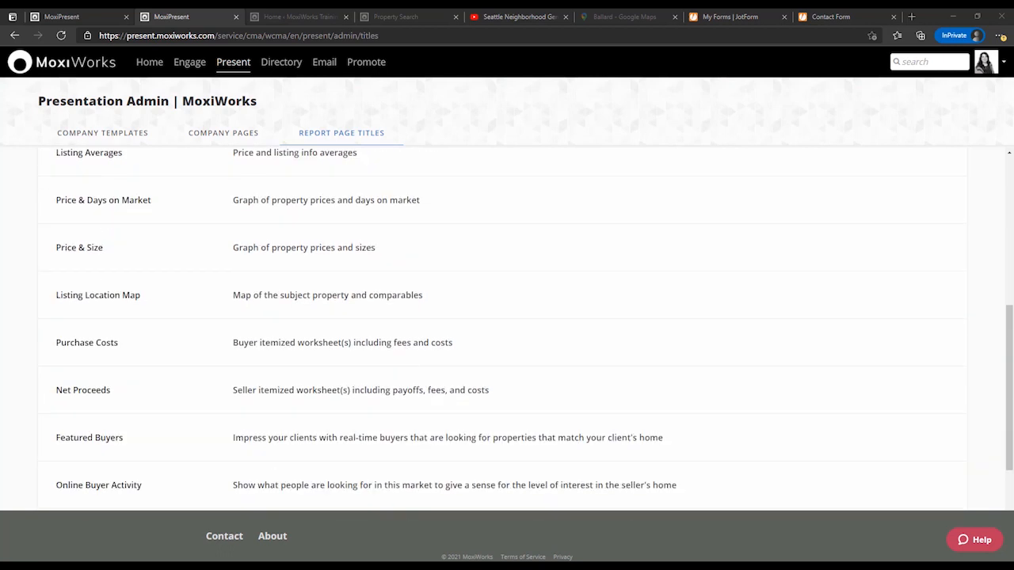
pyautogui.scroll(-1, 506, 329)
pyautogui.scroll(-1, 507, 330)
pyautogui.scroll(8, 506, 330)
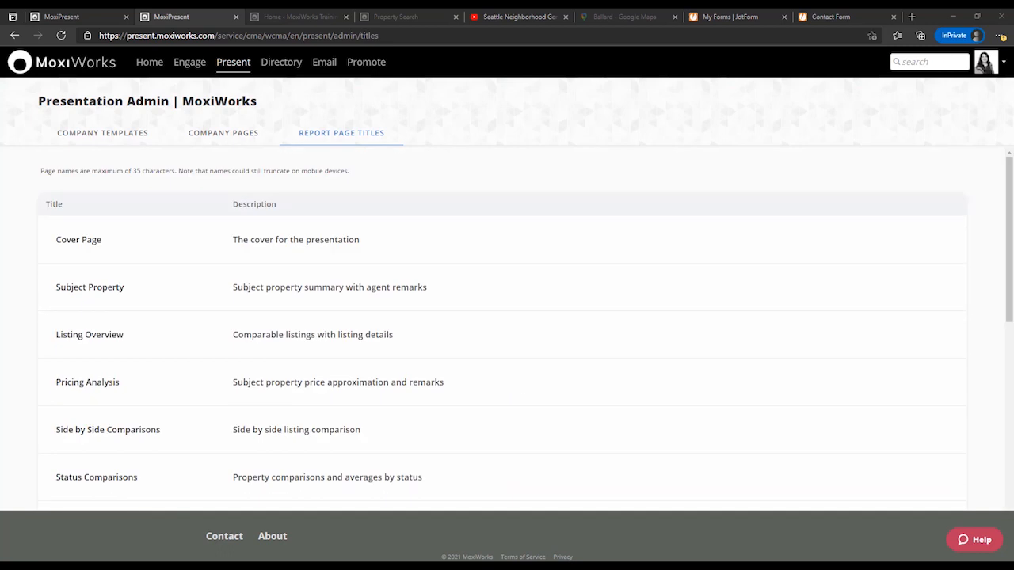
# Start a new company page with Build Page, using the Web View layout of one full-width row above two equal columns.
pyautogui.click(224, 133)
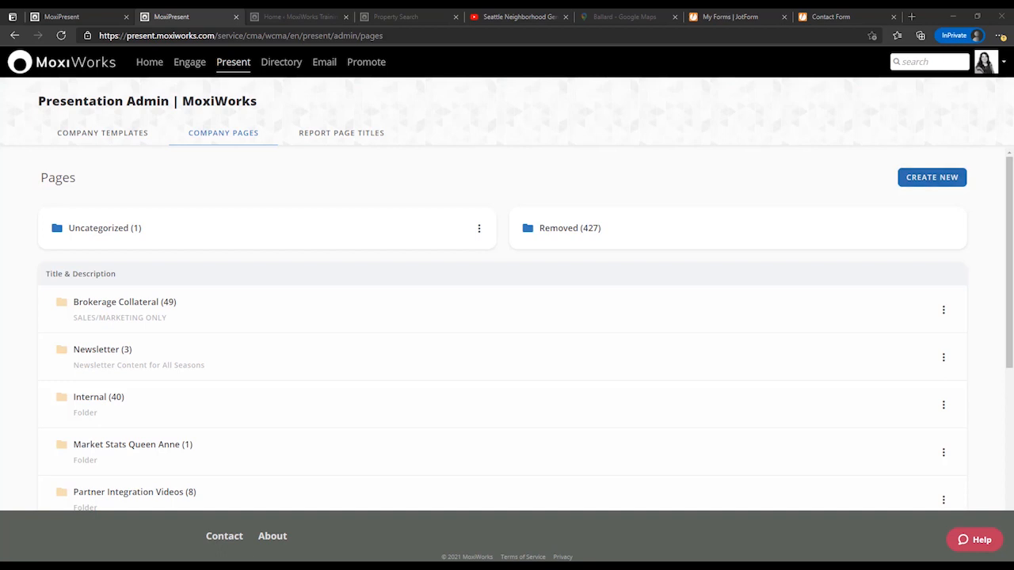
pyautogui.click(932, 178)
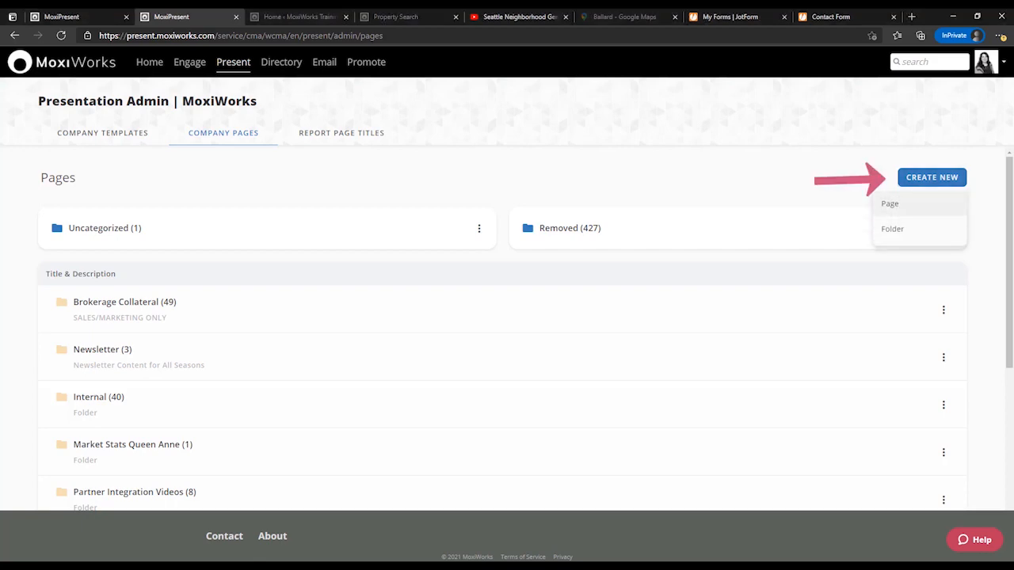
pyautogui.click(889, 203)
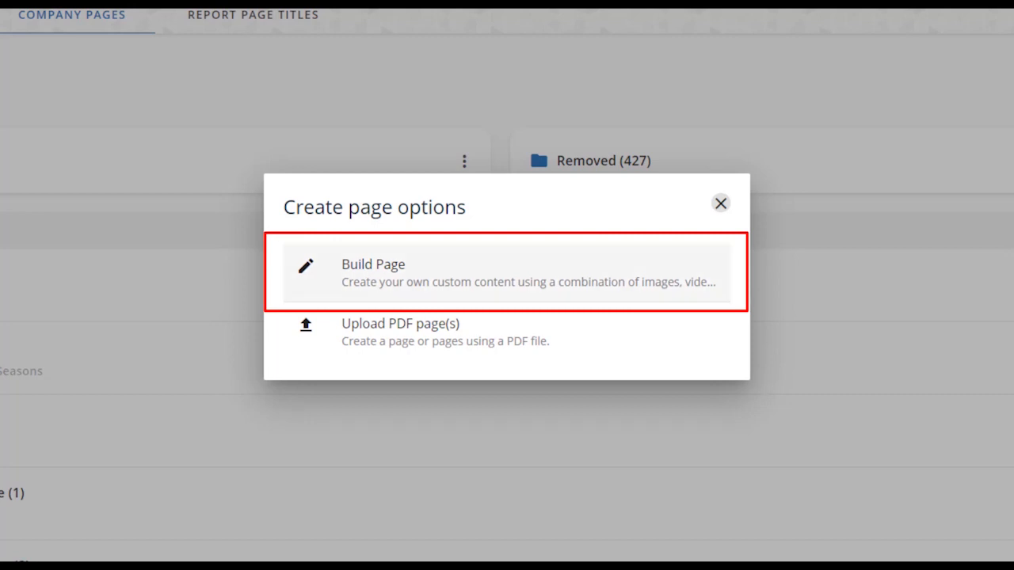
pyautogui.click(396, 273)
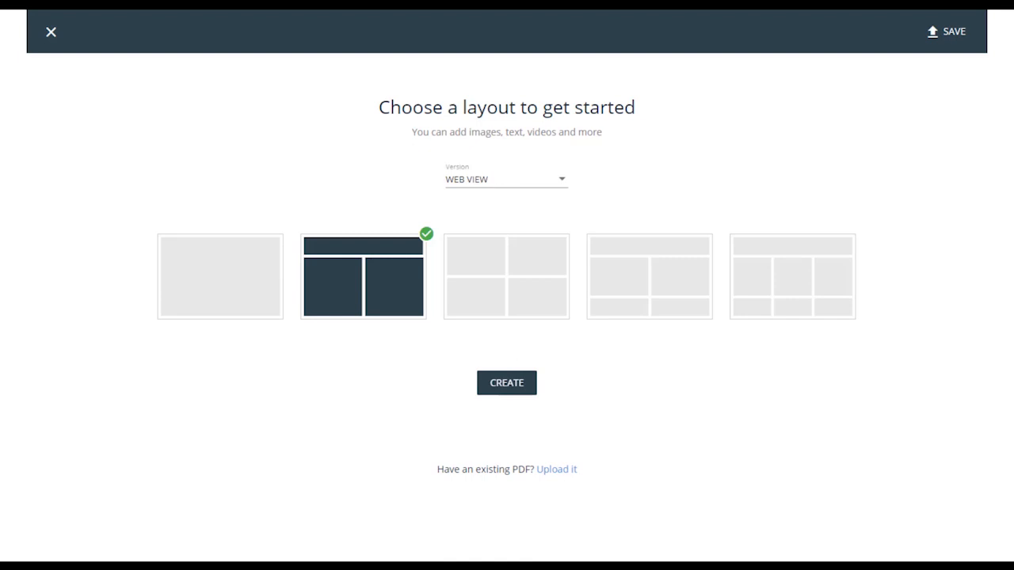
pyautogui.click(507, 383)
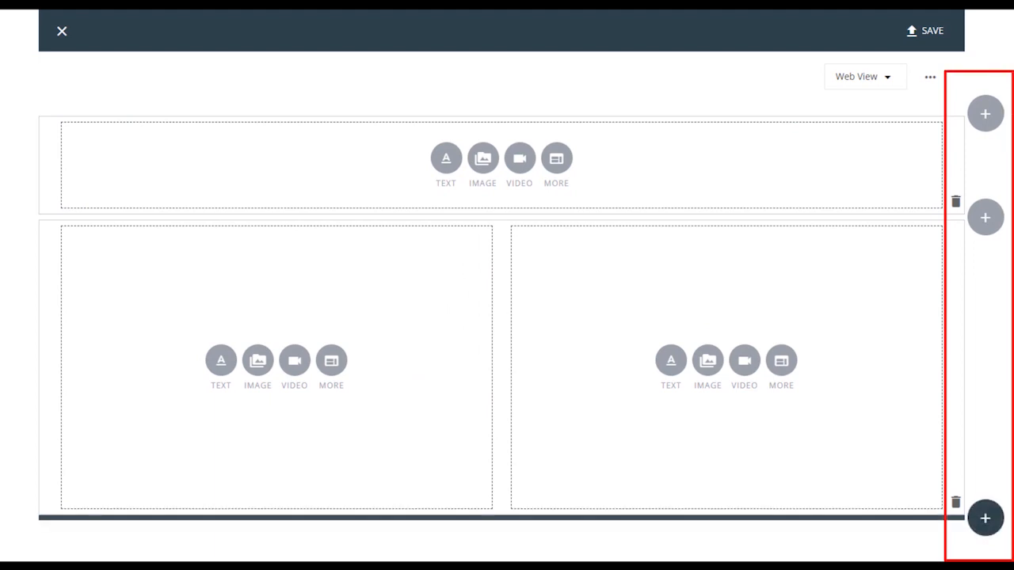
# Add a row beneath the two columns with 2 modules, sized so the left one takes about two thirds of the width.
pyautogui.click(986, 518)
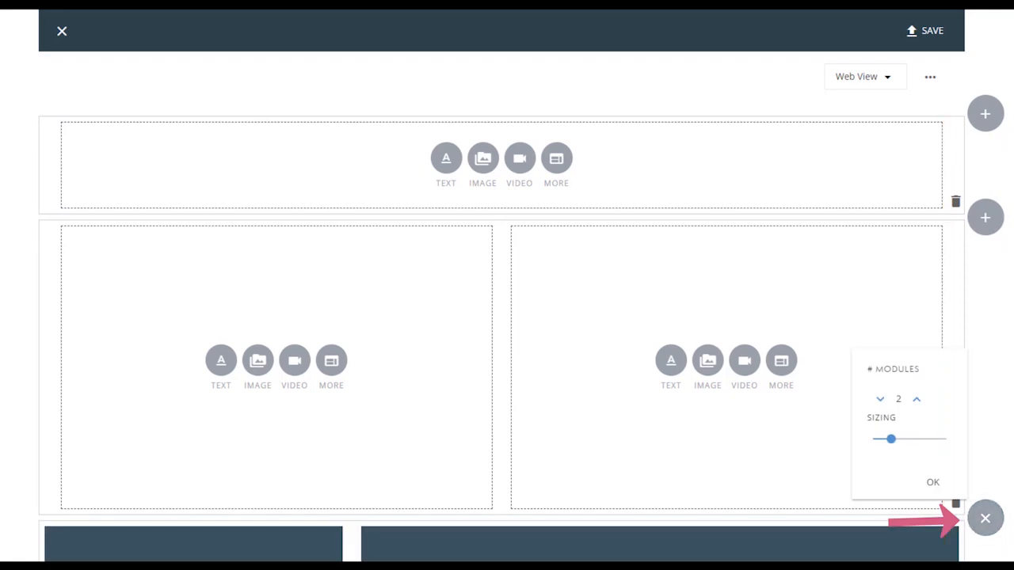
pyautogui.scroll(-2, 501, 317)
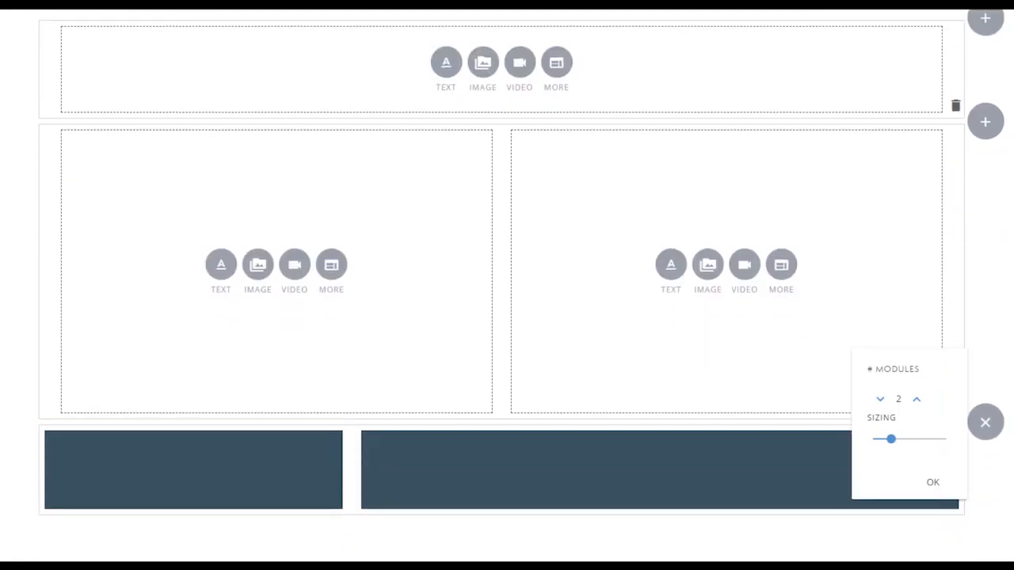
pyautogui.click(916, 398)
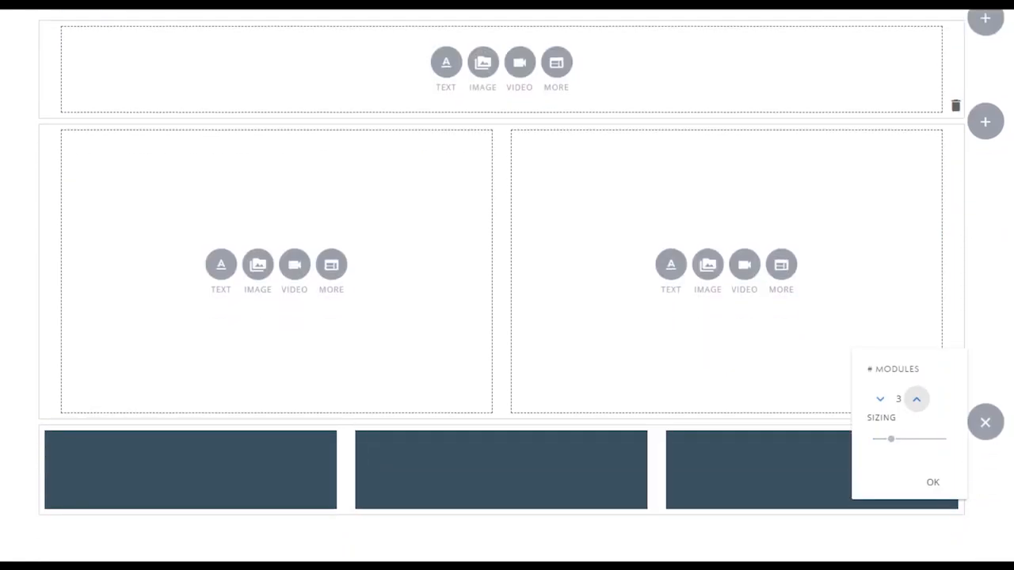
pyautogui.click(916, 398)
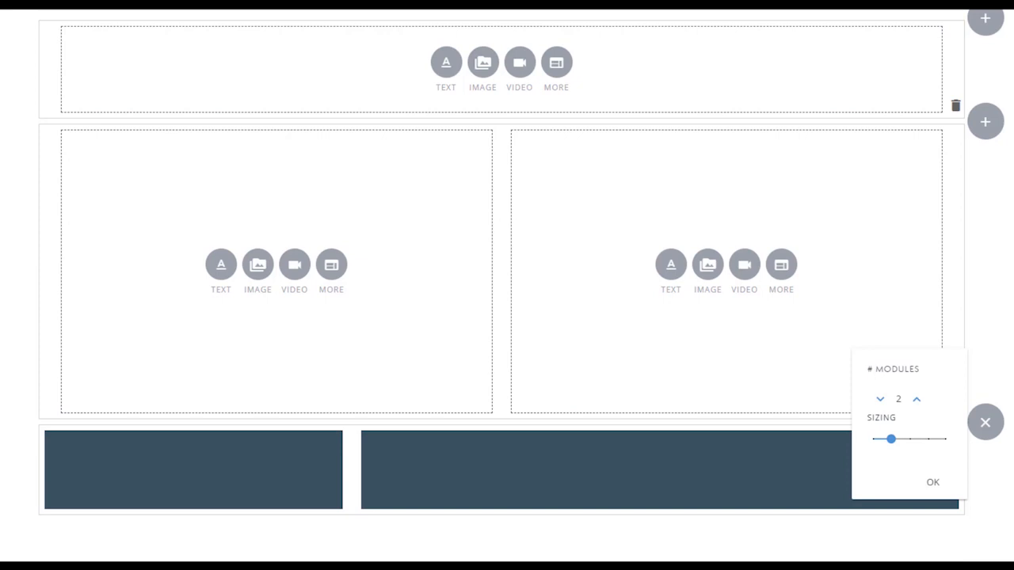
pyautogui.click(909, 439)
pyautogui.click(927, 439)
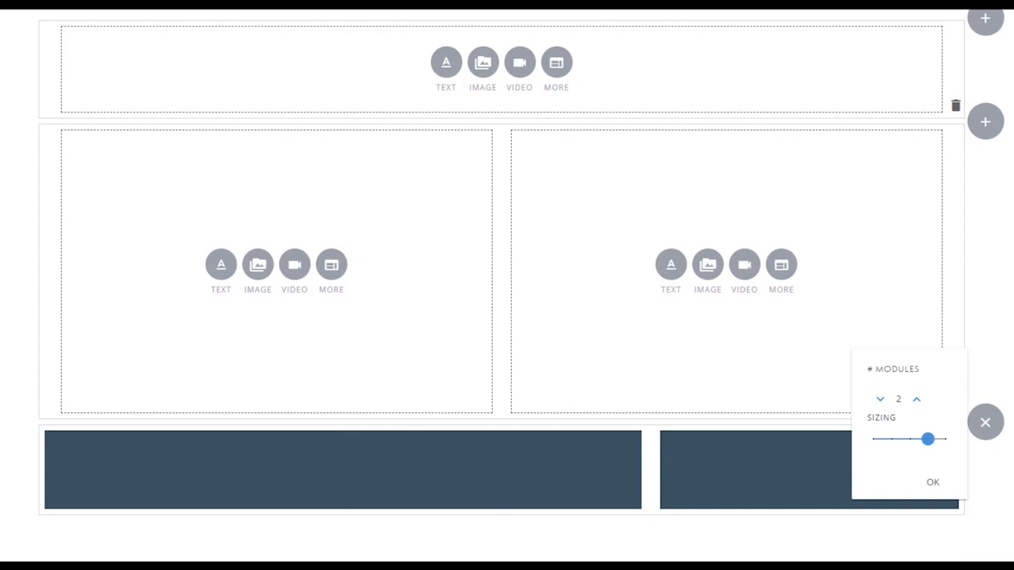
pyautogui.click(932, 483)
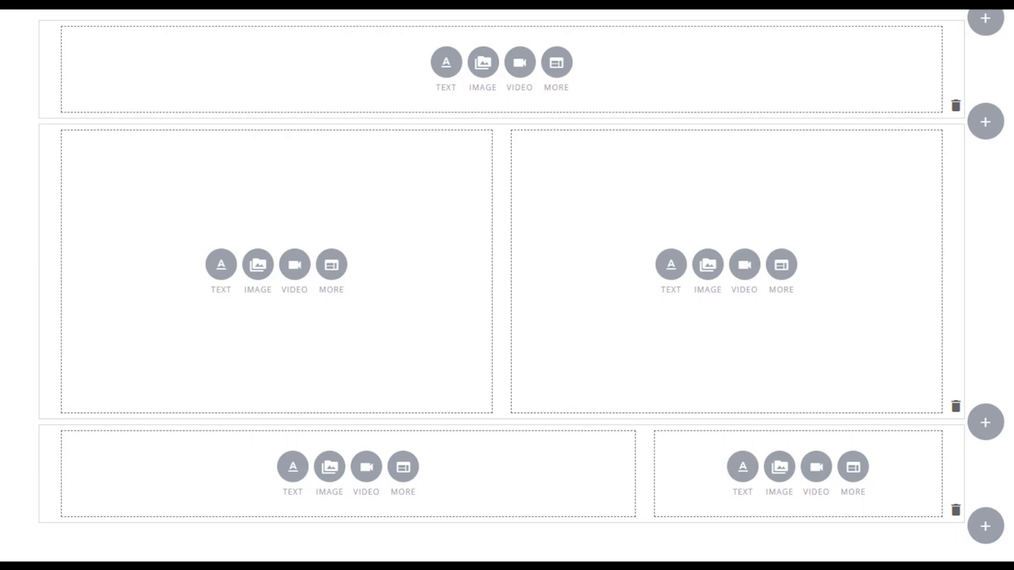
# Place a text module in the top row and add the library photo of the lit modern stone house to the middle row's left module.
pyautogui.click(446, 62)
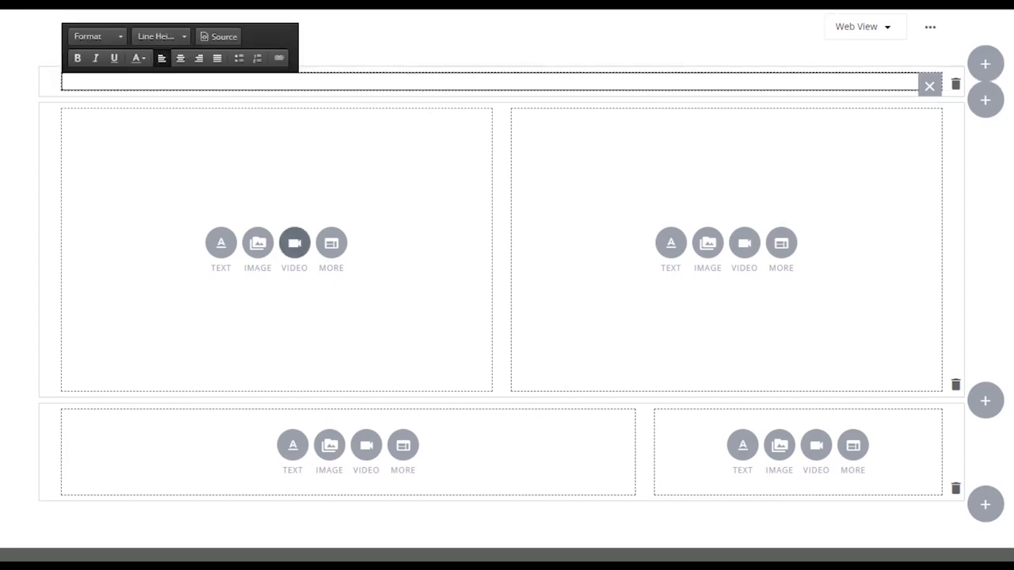
pyautogui.click(257, 243)
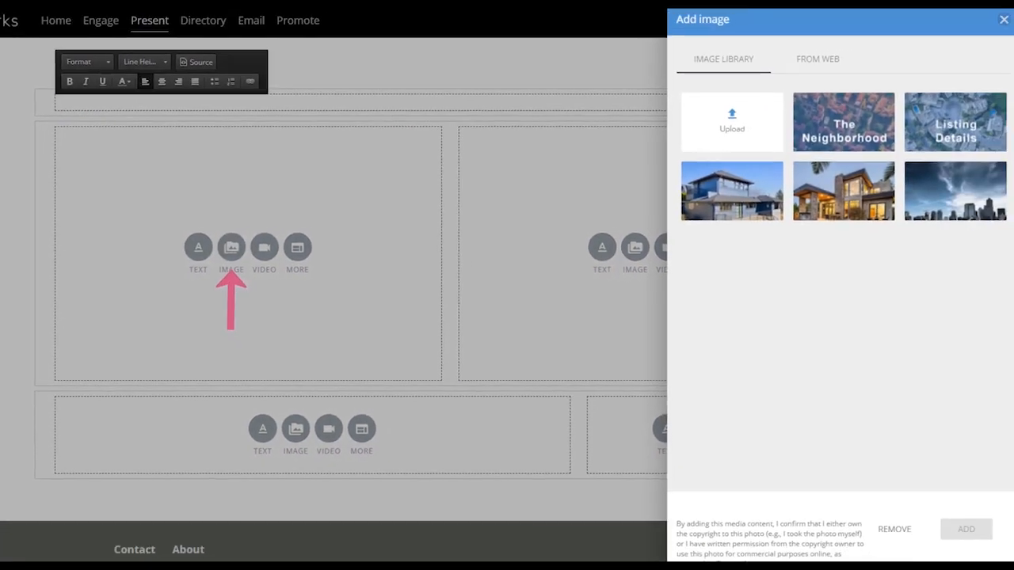
pyautogui.click(917, 183)
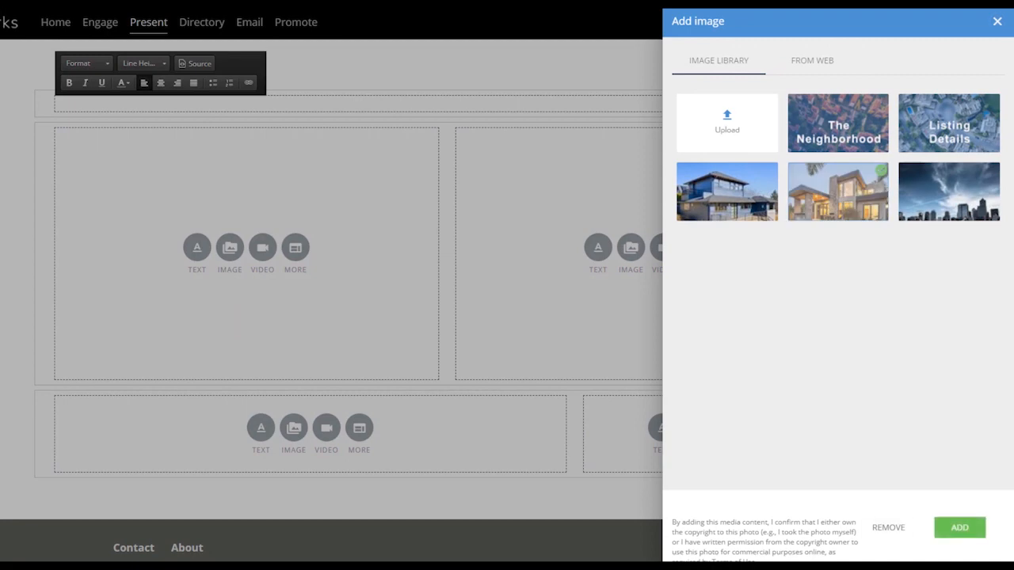
pyautogui.click(958, 527)
# Begin adding a video to the middle row's right module and copy the share link of YouTube's "Seattle Neighborhood Gems: Ballard".
pyautogui.click(663, 248)
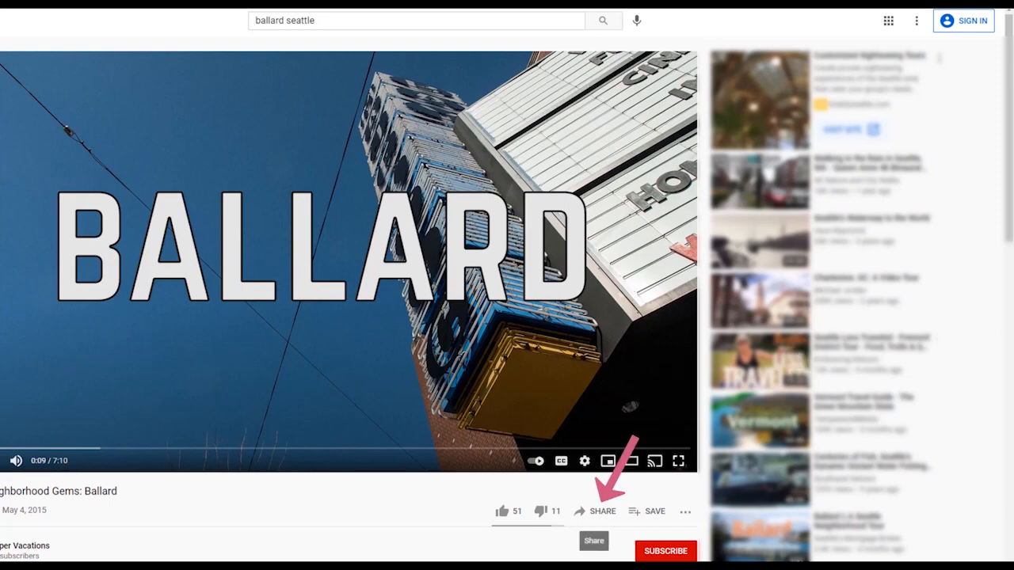
pyautogui.click(598, 511)
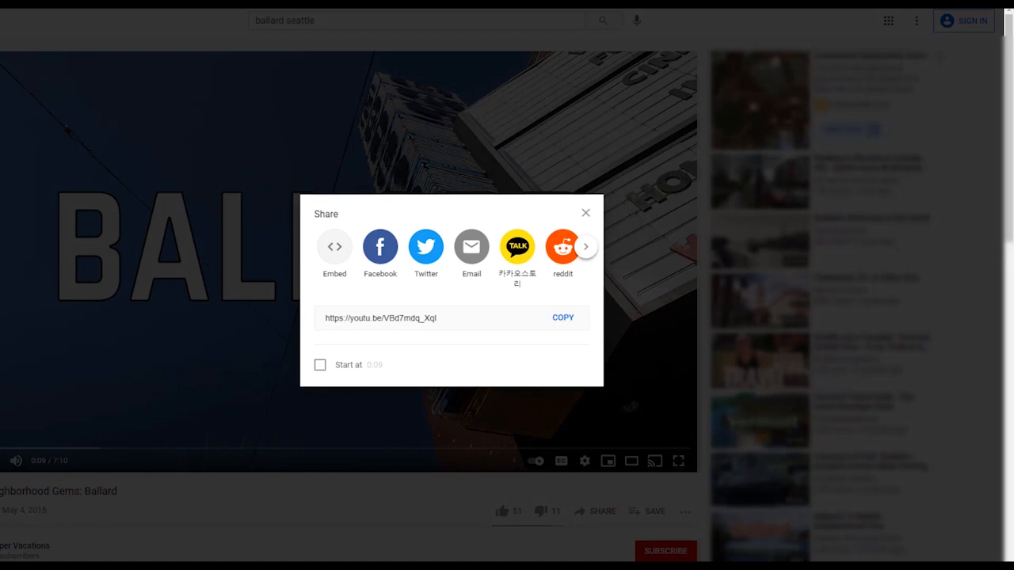
pyautogui.click(563, 318)
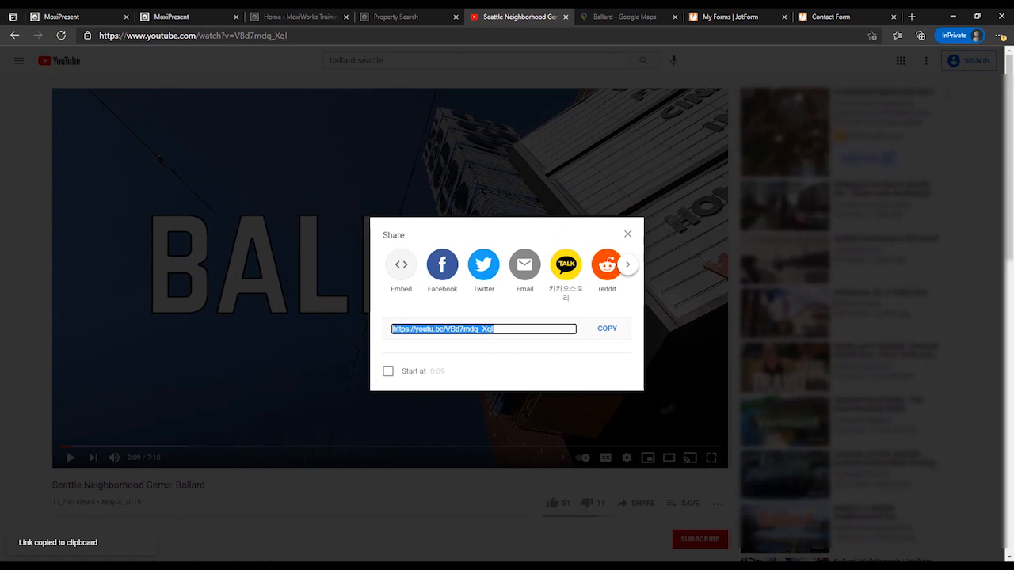
pyautogui.moveTo(290, 35); pyautogui.dragTo(97, 36)
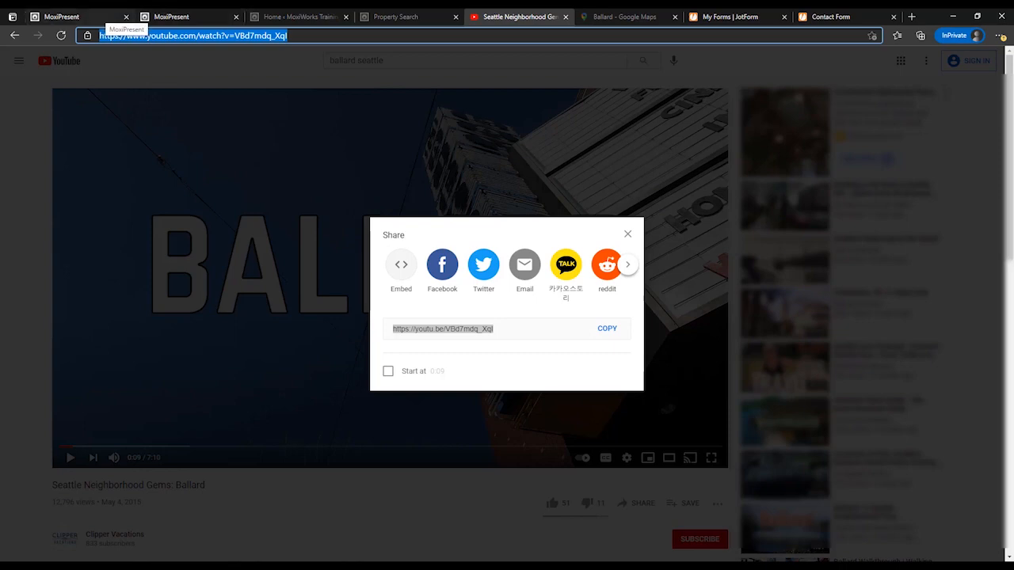
pyautogui.click(79, 17)
pyautogui.click(189, 16)
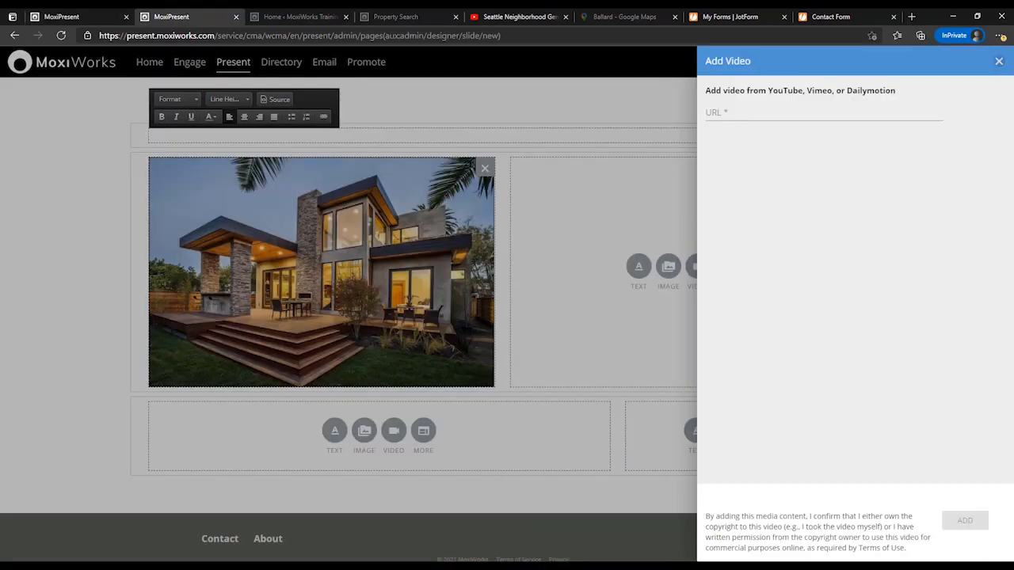
pyautogui.rightClick(762, 113)
pyautogui.click(791, 216)
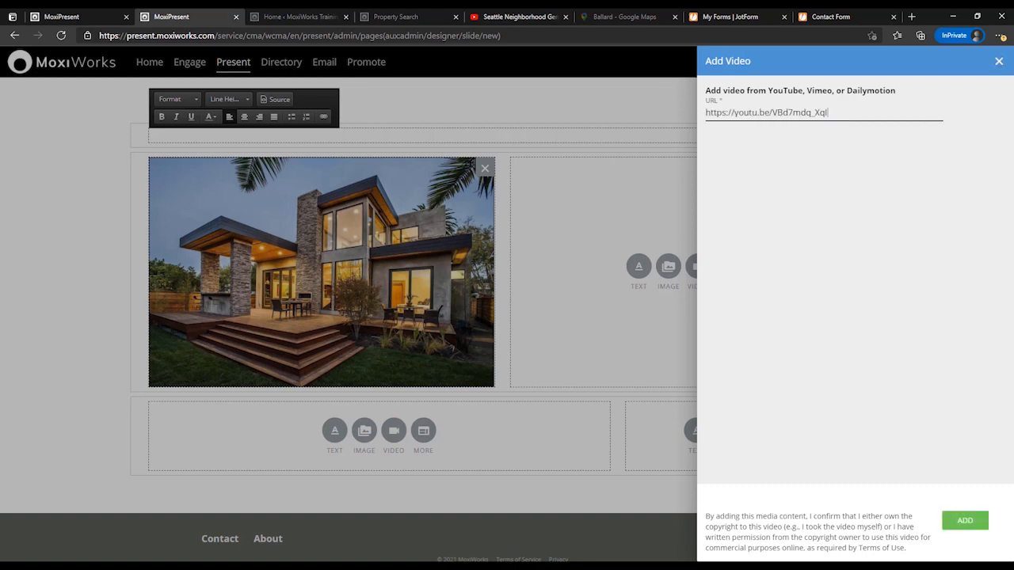
pyautogui.click(965, 520)
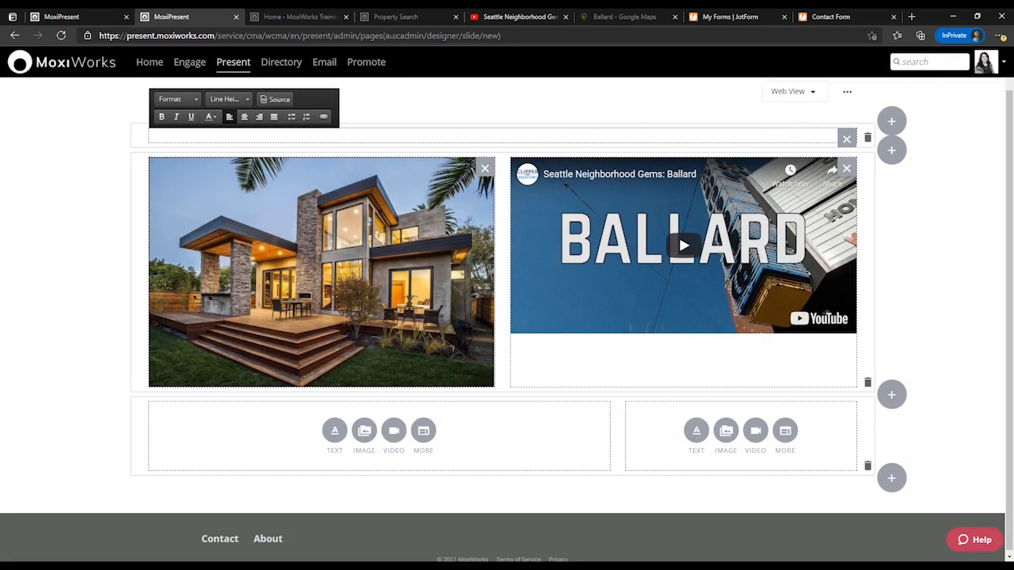
# Add a rich-content module to the bottom row's left module and fill it with the template combining a heading, paragraph and image beside text.
pyautogui.click(423, 430)
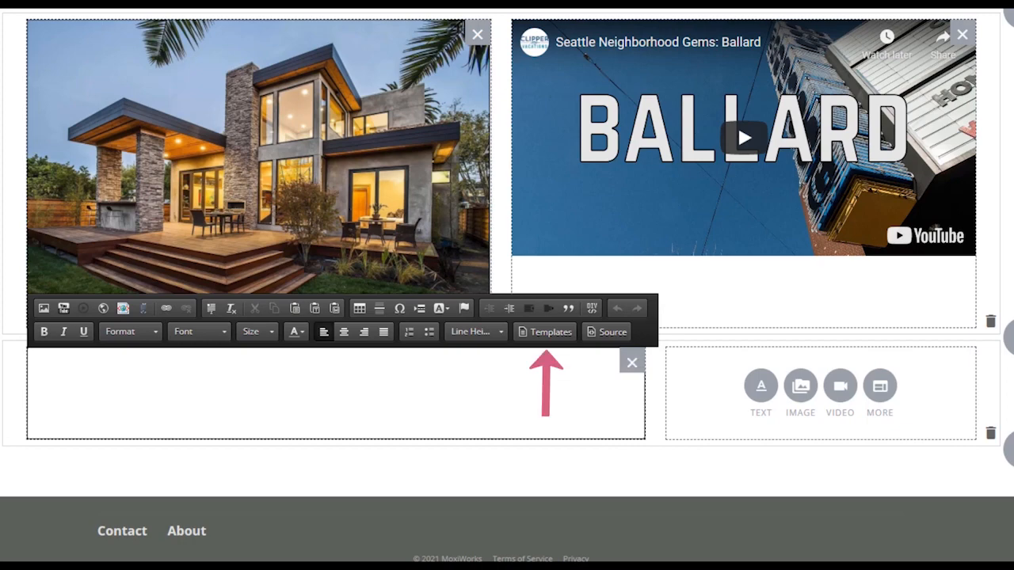
pyautogui.click(545, 333)
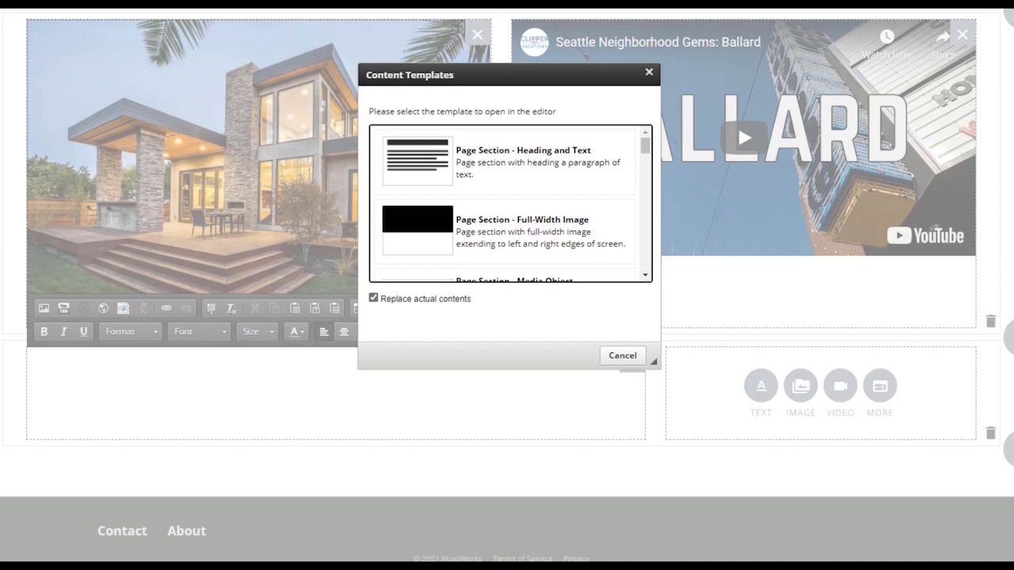
pyautogui.scroll(-5, 510, 204)
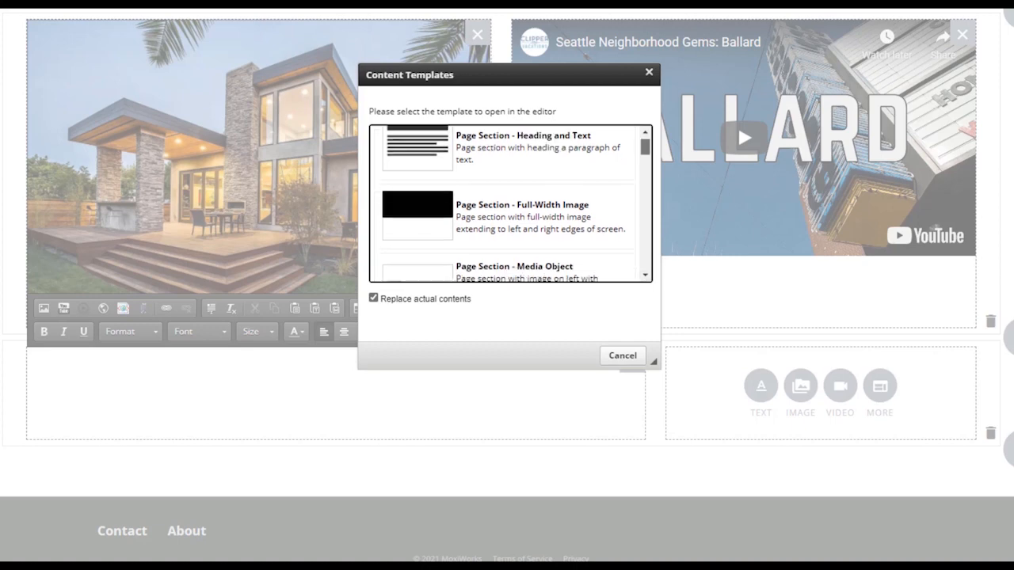
pyautogui.scroll(-3, 510, 204)
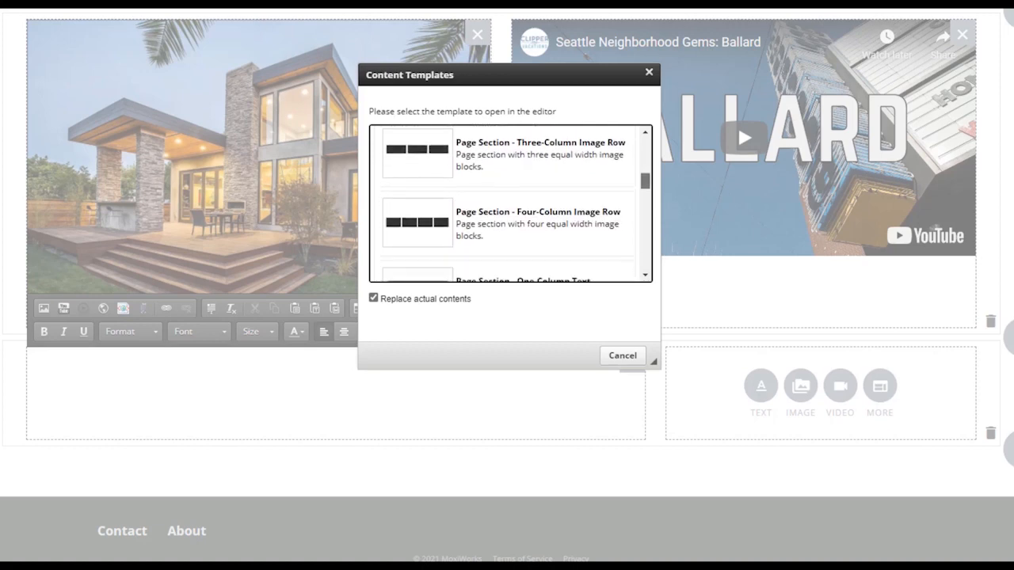
pyautogui.scroll(-3, 510, 204)
pyautogui.scroll(-3, 510, 203)
pyautogui.scroll(-3, 509, 203)
pyautogui.scroll(-5, 510, 203)
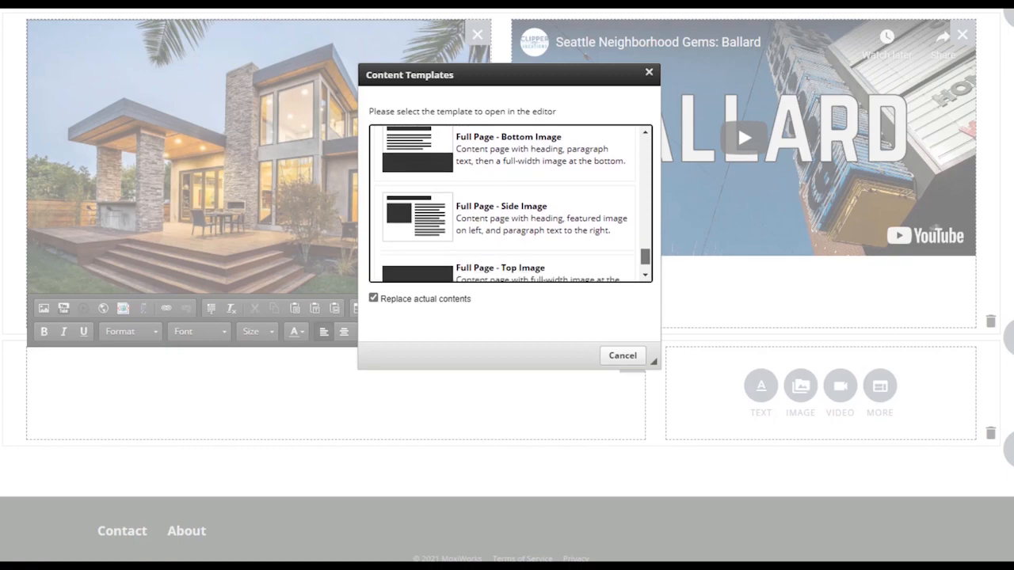
pyautogui.scroll(-1, 510, 203)
pyautogui.click(507, 170)
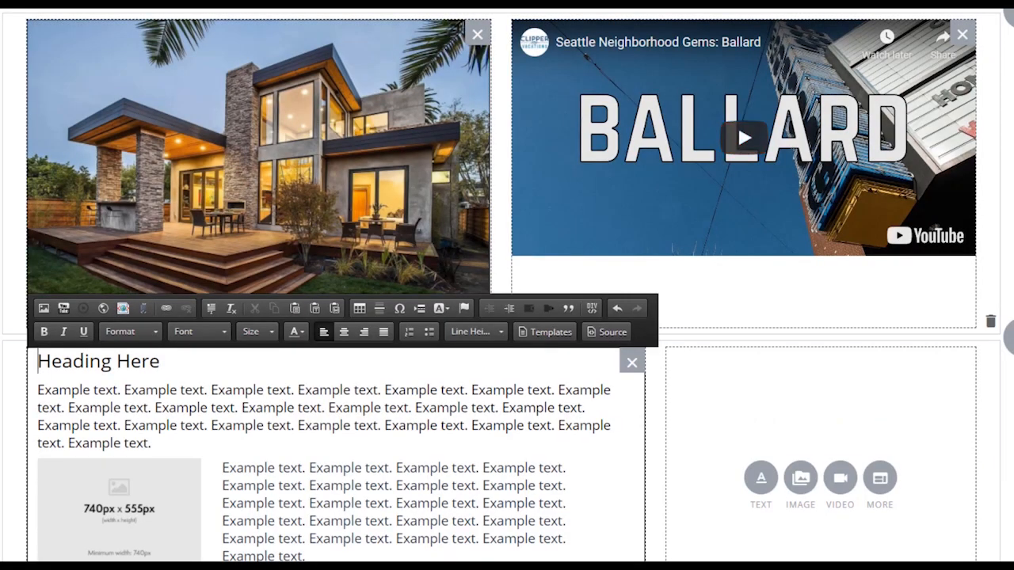
# Replace the template's placeholder image with an uploaded picture, cookies-on-square-white-ceramic-plate-890577-600x600.png.
pyautogui.scroll(-2, 506, 285)
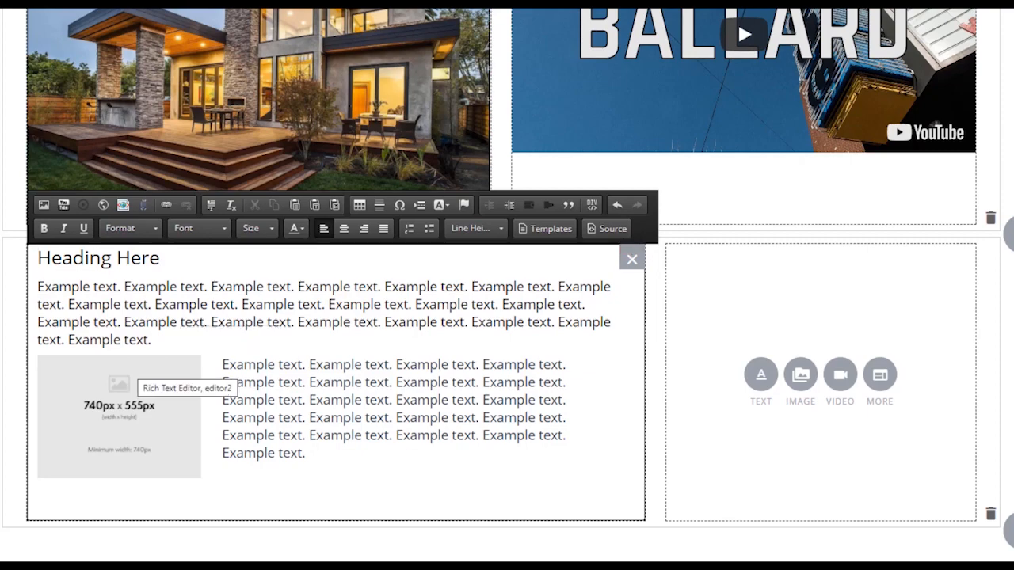
pyautogui.doubleClick(126, 378)
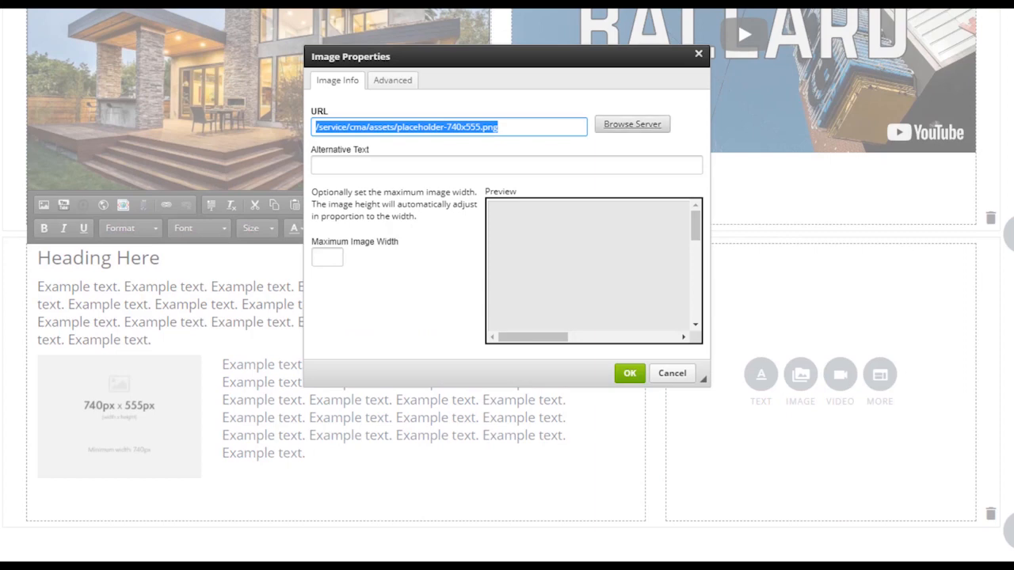
pyautogui.click(632, 124)
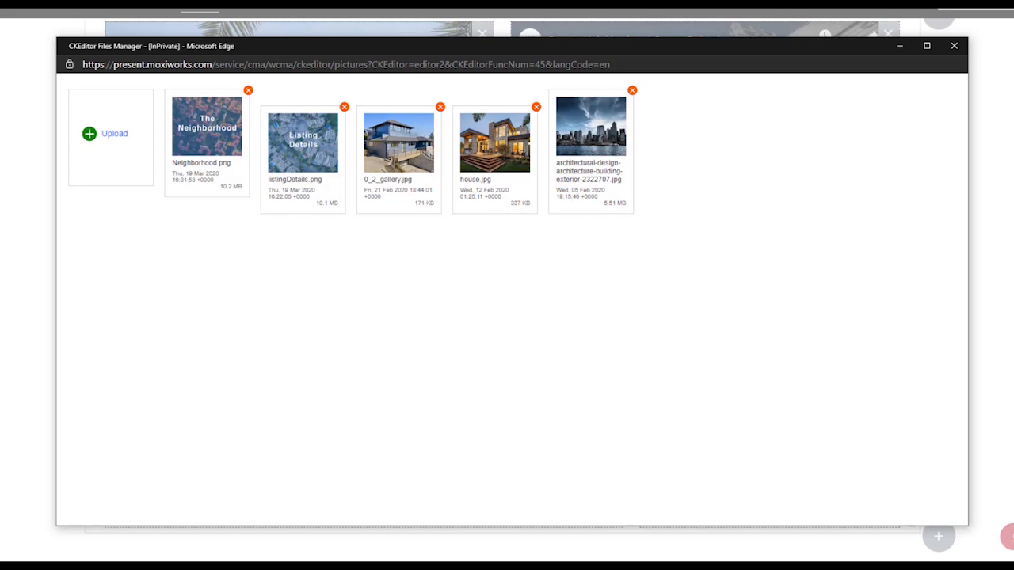
pyautogui.click(113, 133)
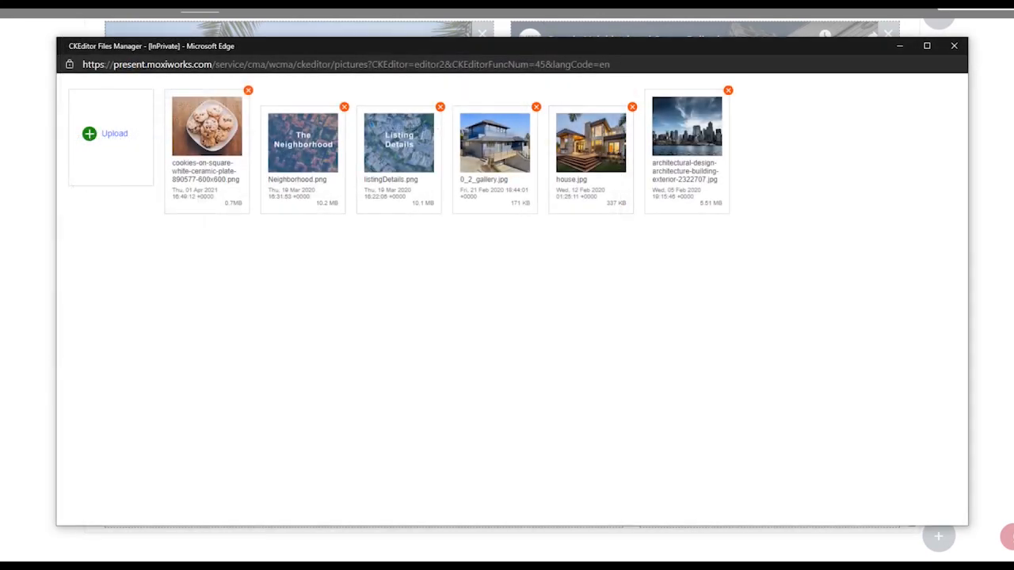
pyautogui.click(206, 135)
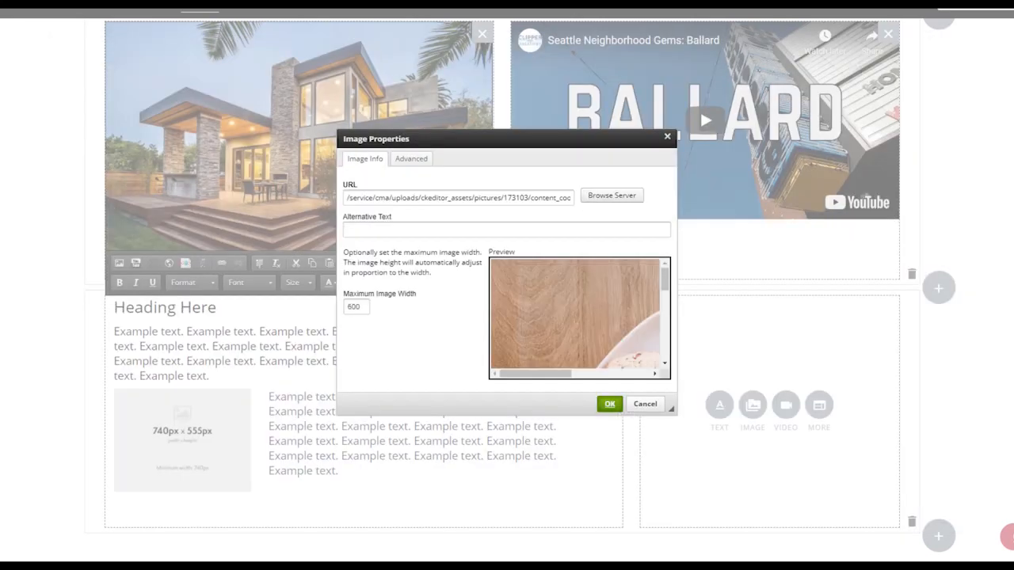
pyautogui.click(609, 403)
pyautogui.click(572, 507)
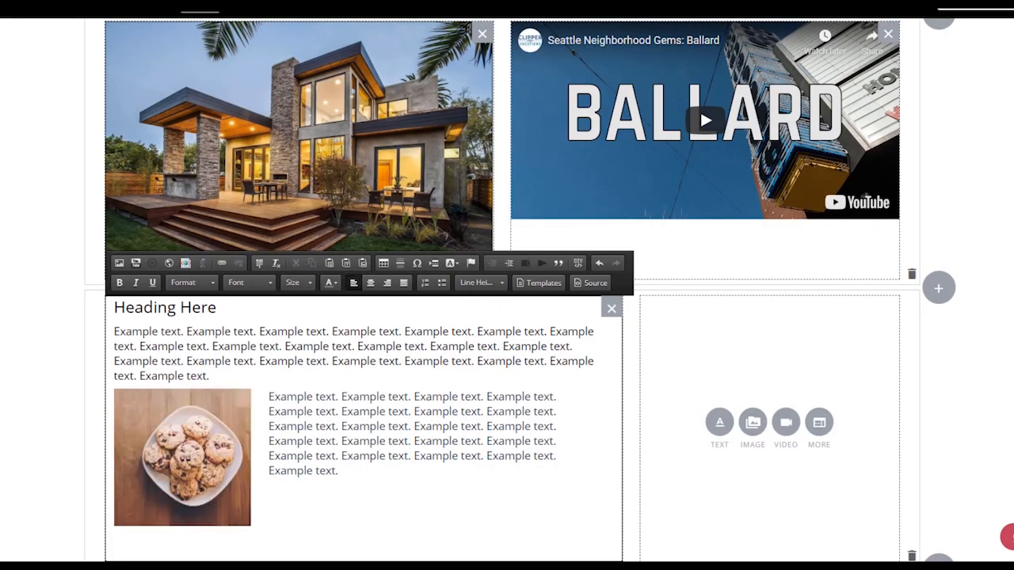
# Add a rich-content module to the bottom row's right module and copy the Small map embed HTML for Ballard from Google Maps.
pyautogui.click(819, 422)
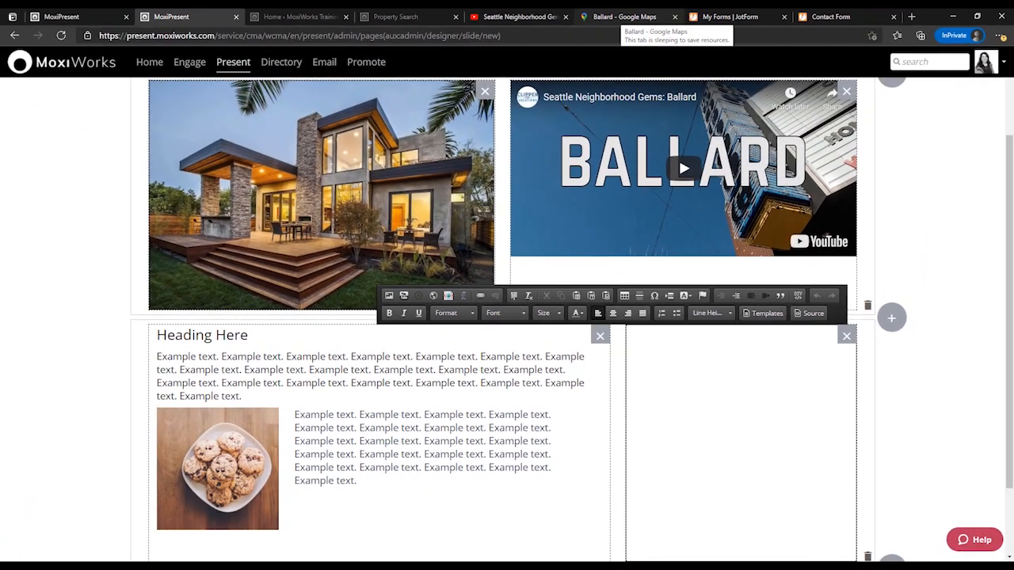
pyautogui.click(624, 16)
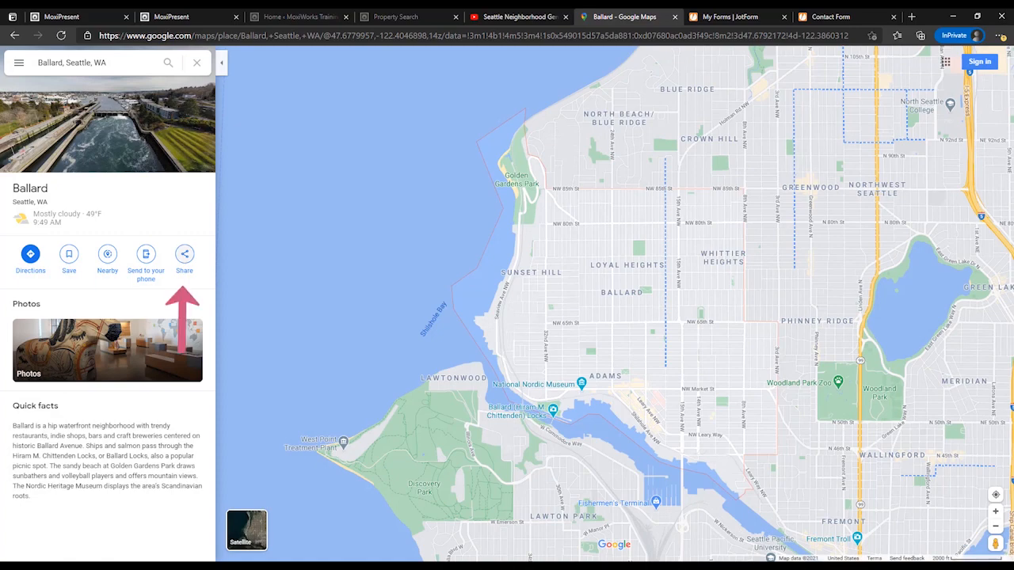
pyautogui.click(185, 254)
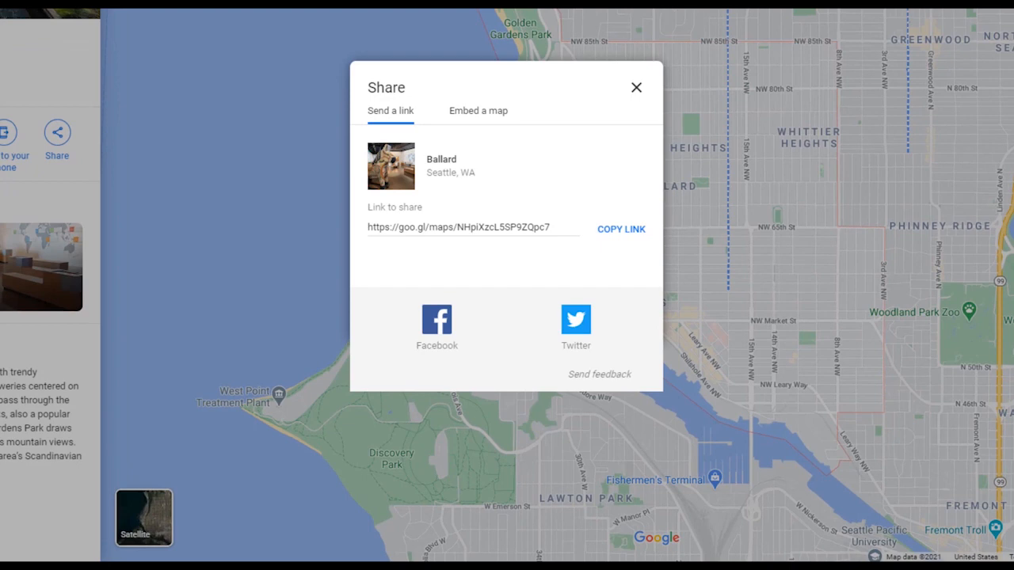
pyautogui.click(477, 110)
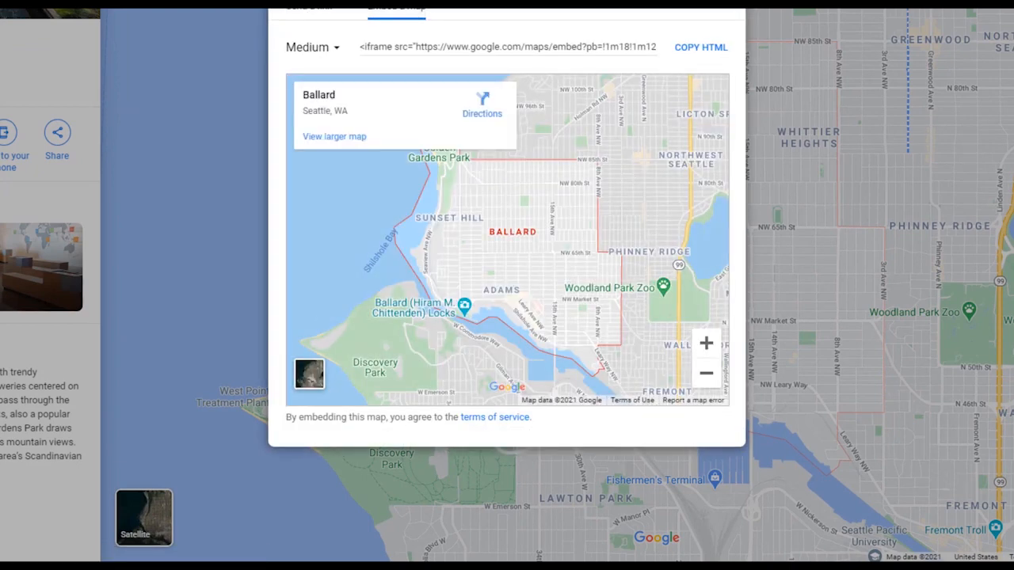
pyautogui.click(313, 48)
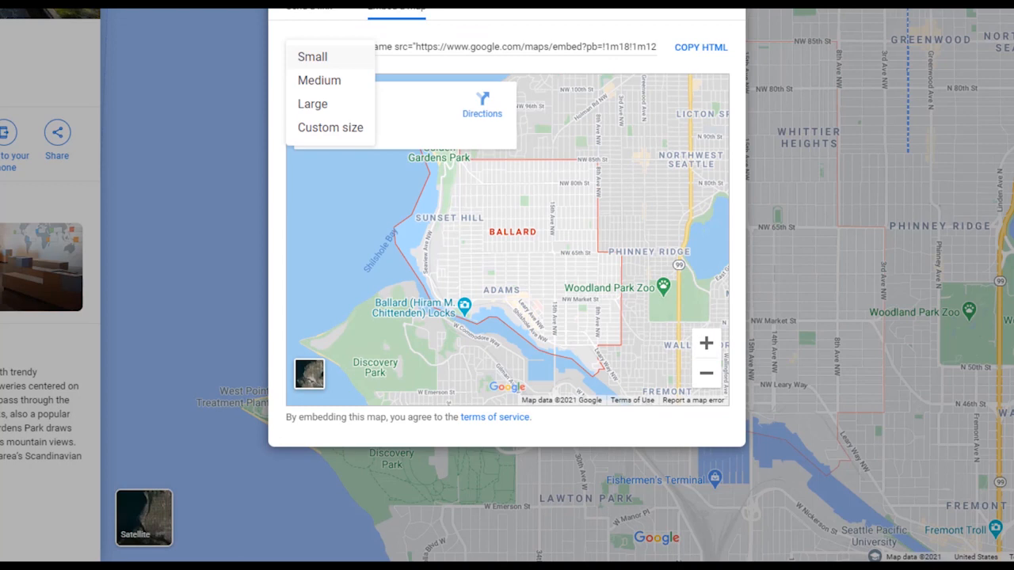
pyautogui.click(313, 57)
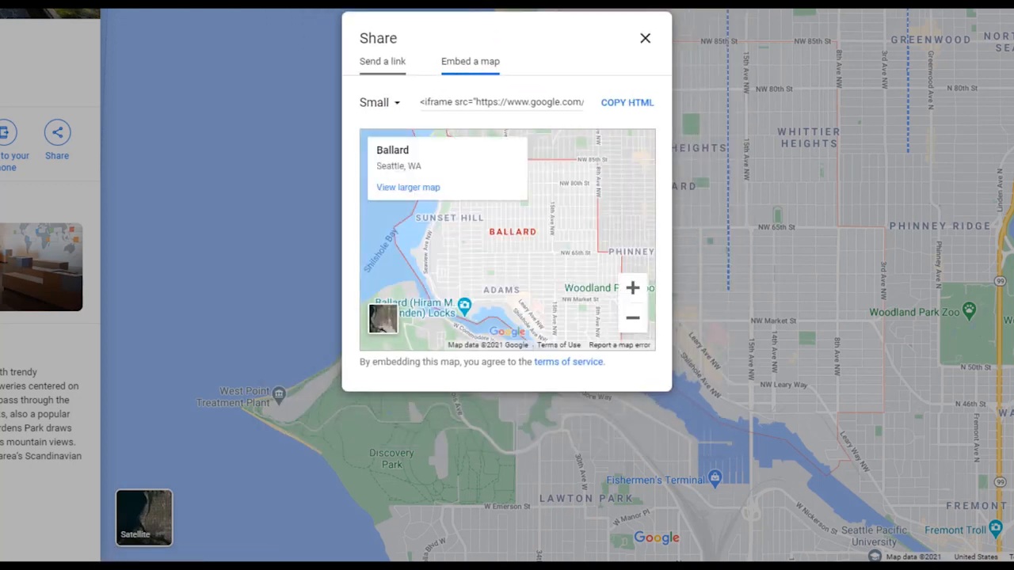
pyautogui.click(626, 103)
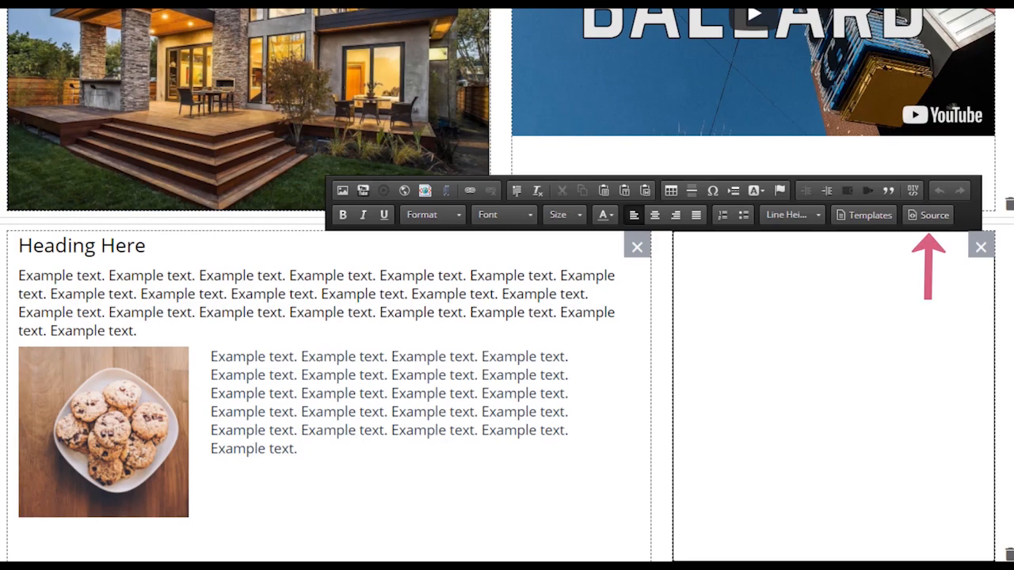
# Return to the MoxiPresent page designer and paste the map embed HTML into the right module's source code.
pyautogui.click(928, 216)
pyautogui.rightClick(508, 140)
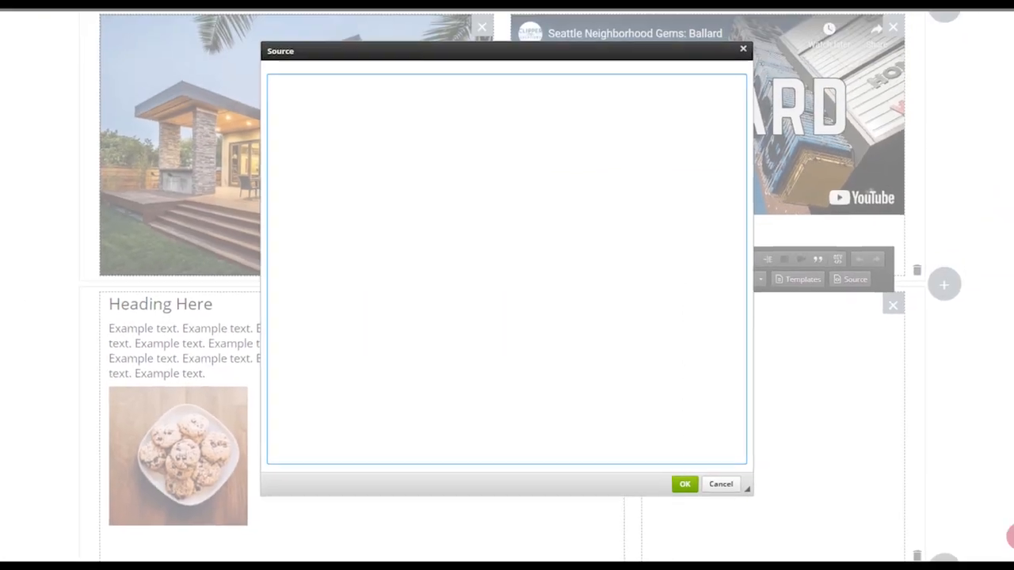
pyautogui.click(540, 256)
pyautogui.click(684, 485)
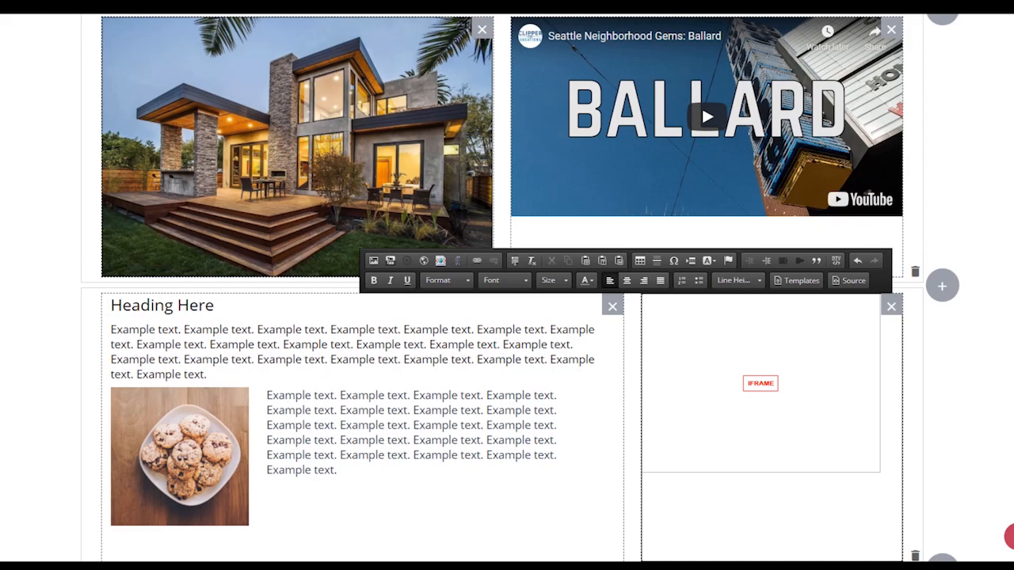
# Begin saving the page with the name "Ballard Tour" and the description "Video & Map".
pyautogui.scroll(3, 507, 285)
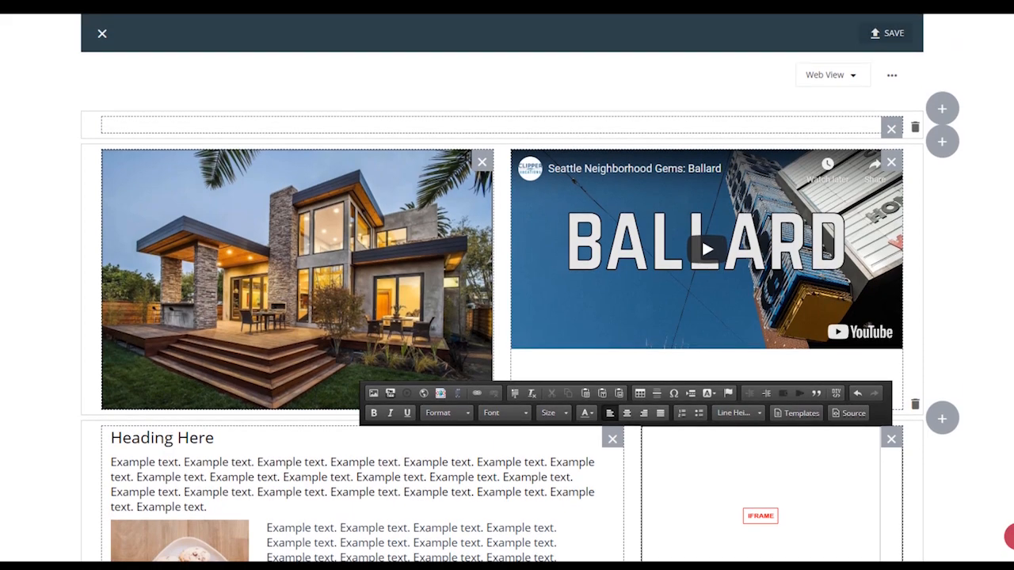
pyautogui.click(887, 32)
pyautogui.click(395, 228)
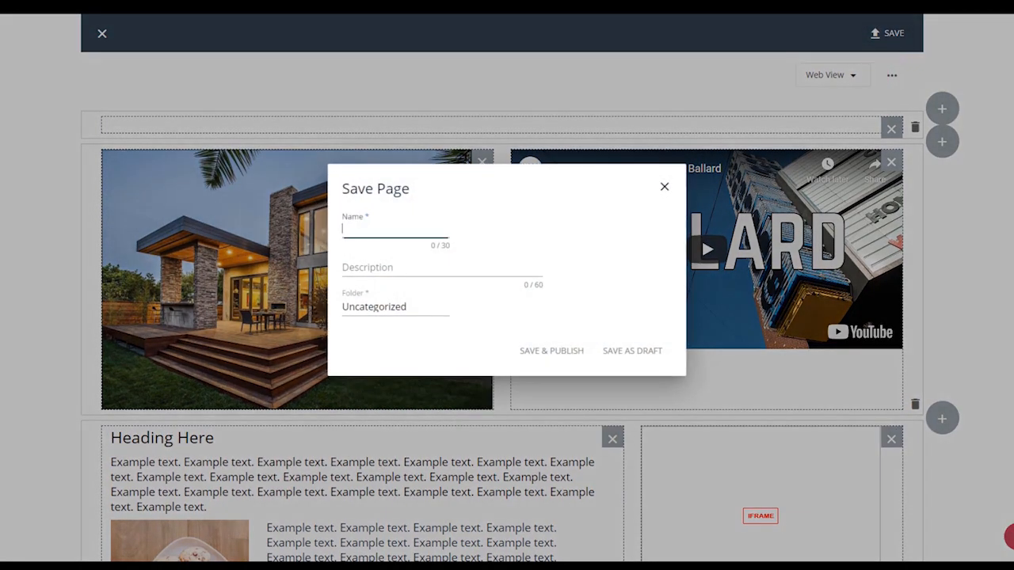
pyautogui.write('Ballard Tour')
pyautogui.press('Tab')
pyautogui.write('Video & Map')
# Choose Internal as the page's folder, and save and publish the page.
pyautogui.click(384, 307)
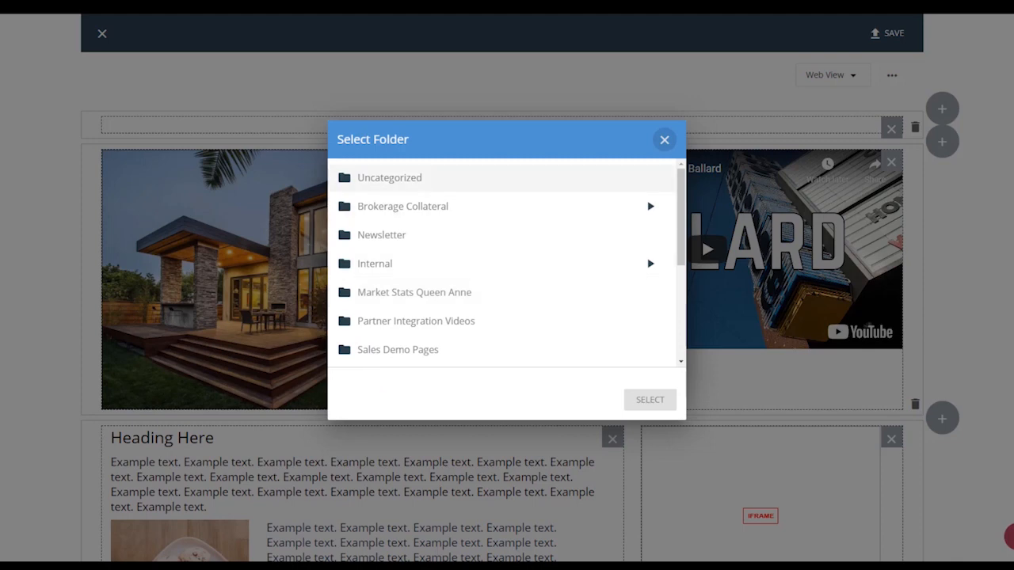
pyautogui.click(376, 264)
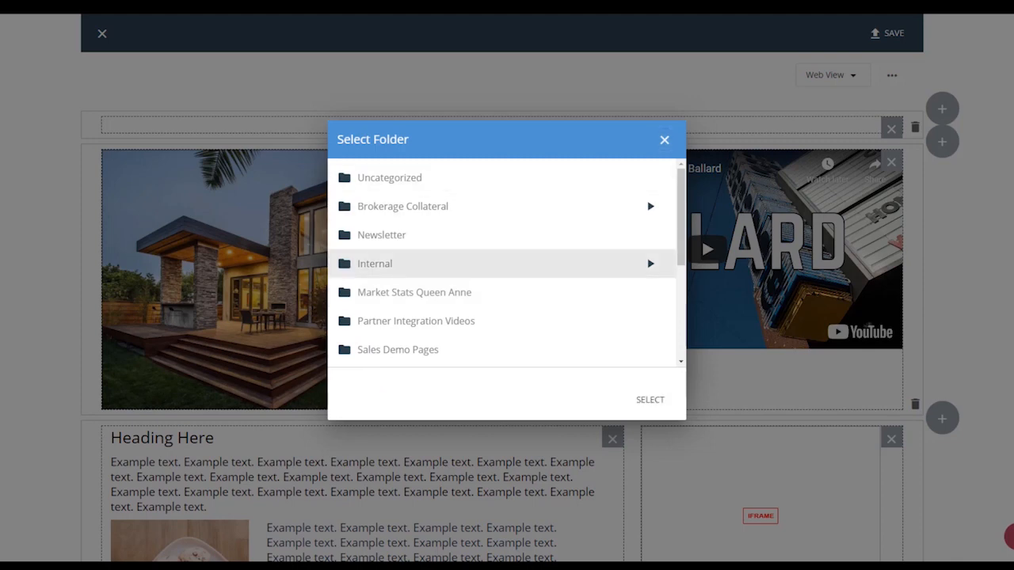
pyautogui.click(649, 399)
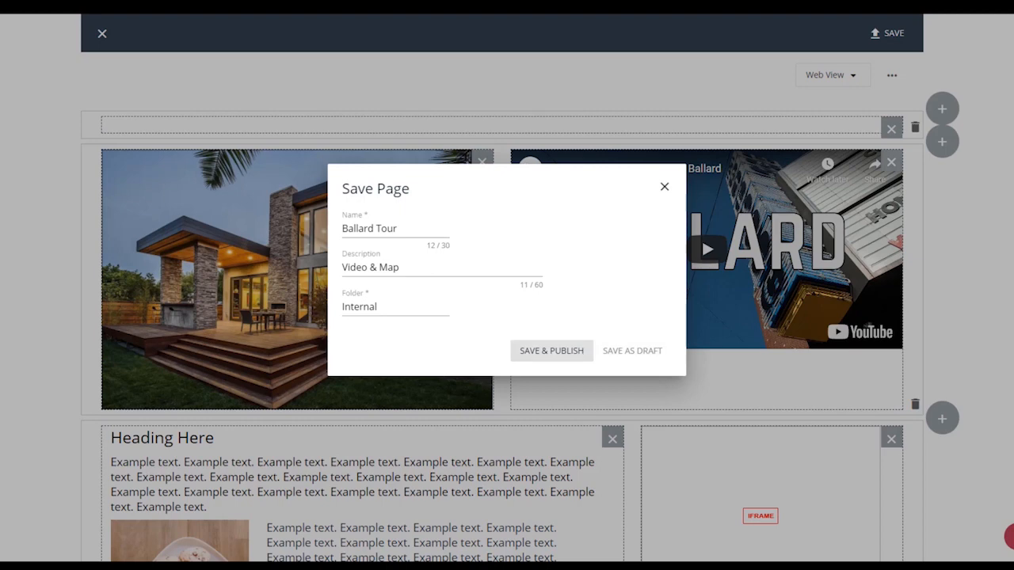
pyautogui.click(551, 350)
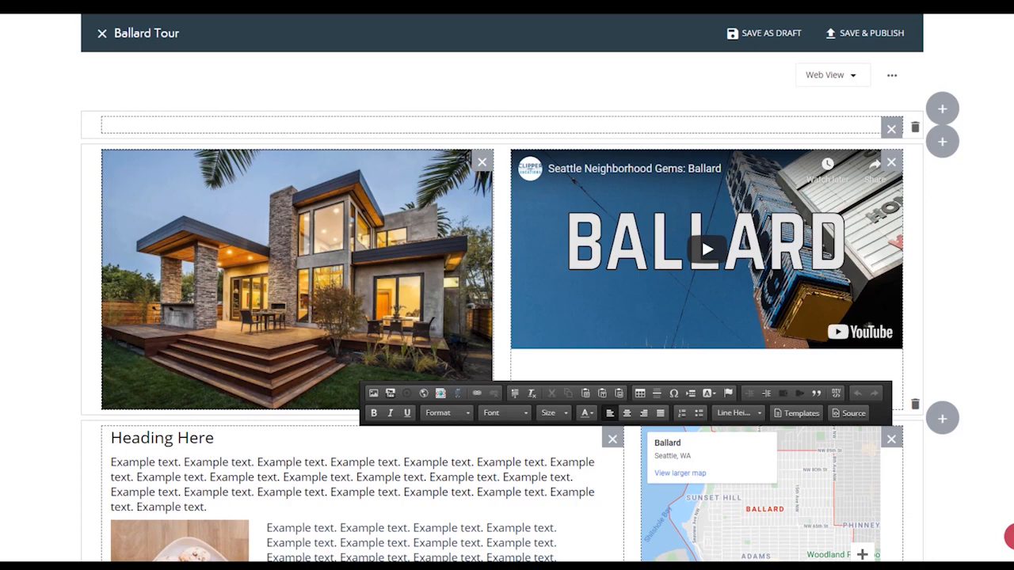
# Switch the page to its portrait print view and build that layout by copying the web version.
pyautogui.click(831, 76)
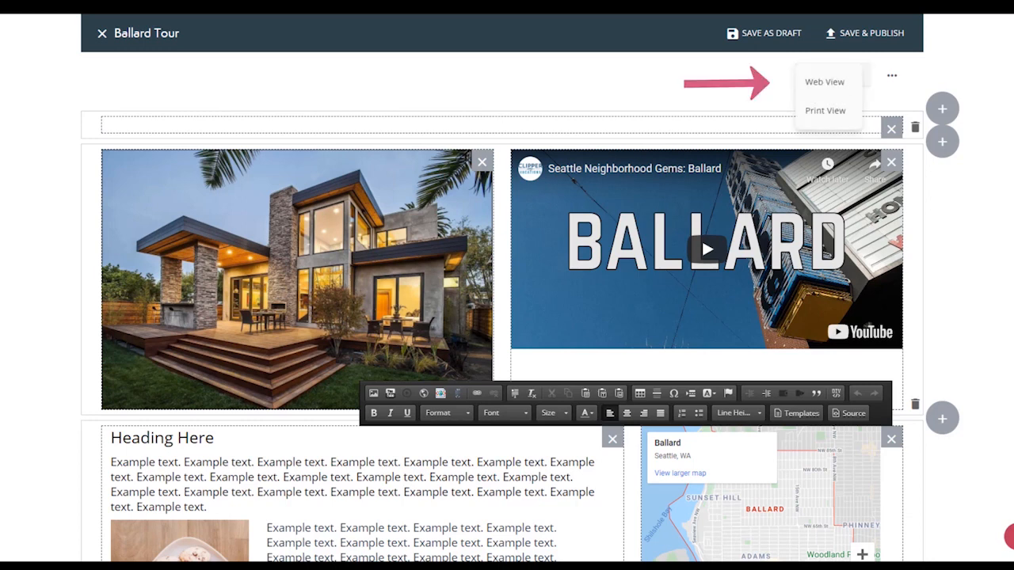
pyautogui.click(825, 110)
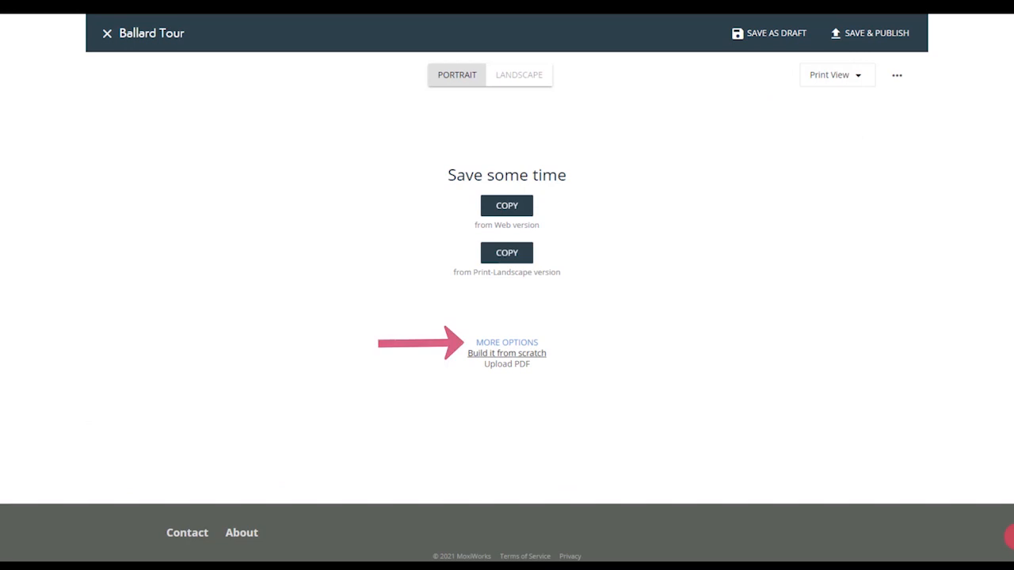
pyautogui.click(507, 354)
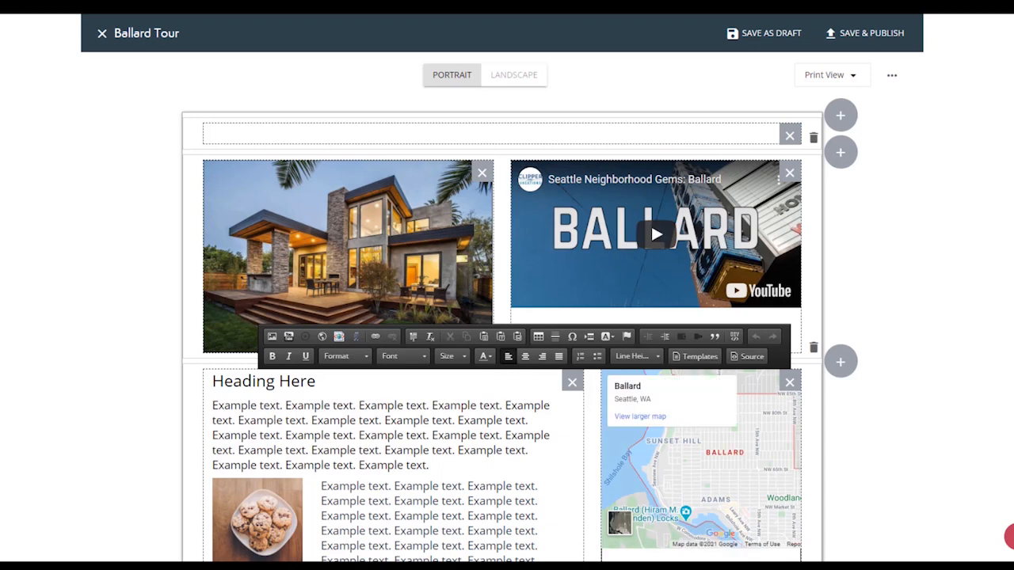
# Clear the video from the print layout and put the photo of the woman working with colour swatches in its place.
pyautogui.scroll(-5, 1009, 536)
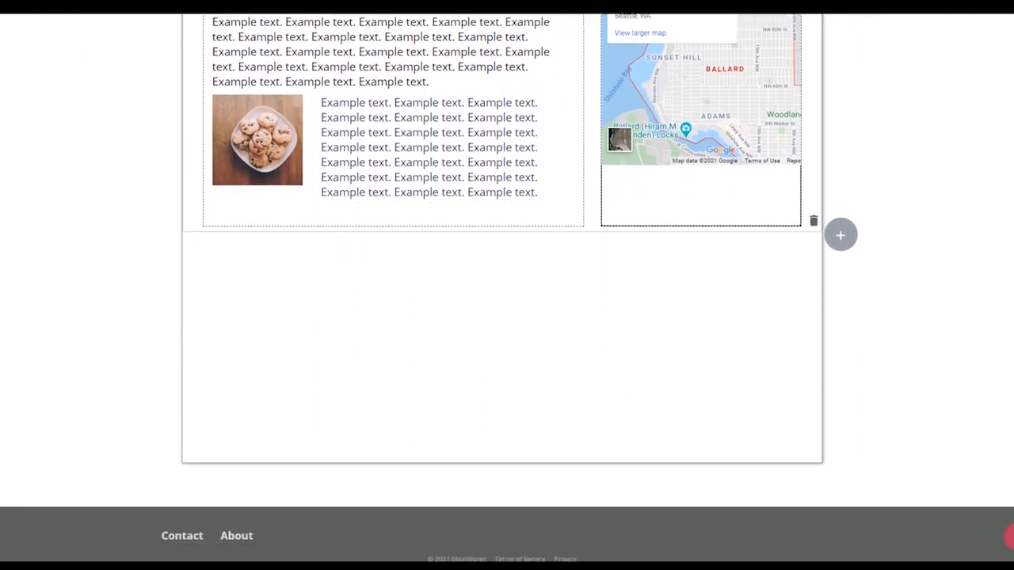
pyautogui.scroll(4, 1009, 536)
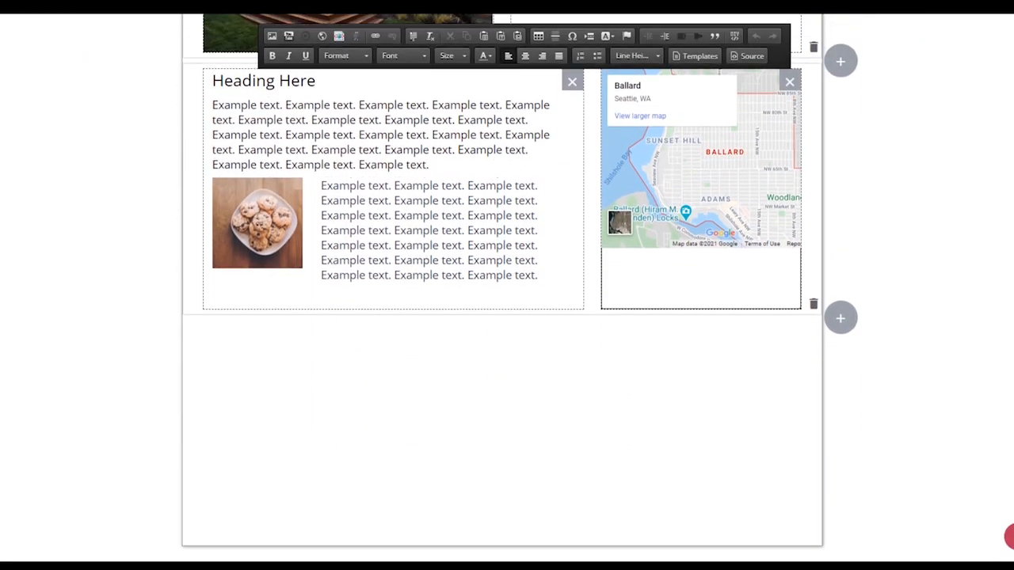
pyautogui.scroll(1, 1009, 536)
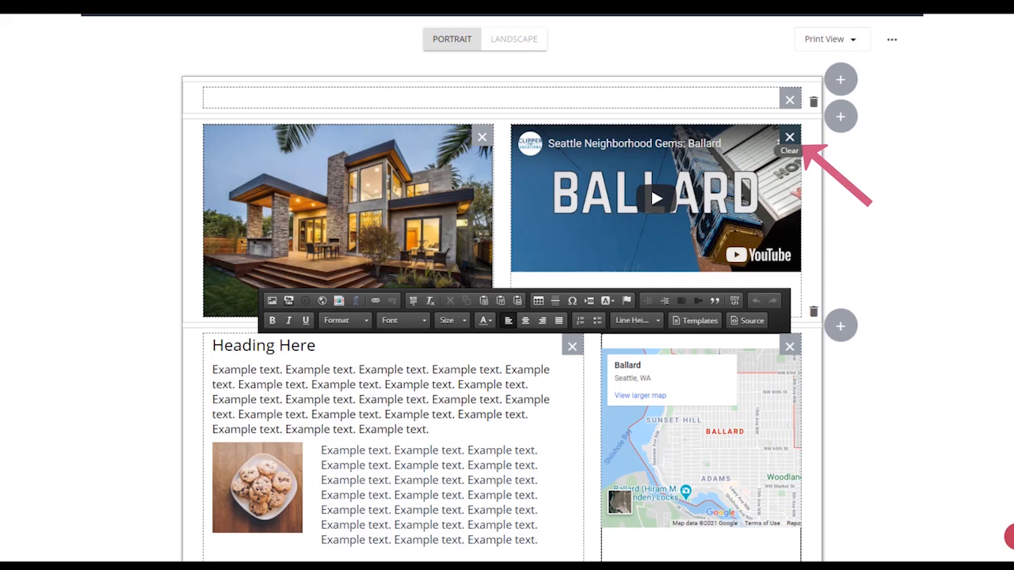
pyautogui.click(789, 138)
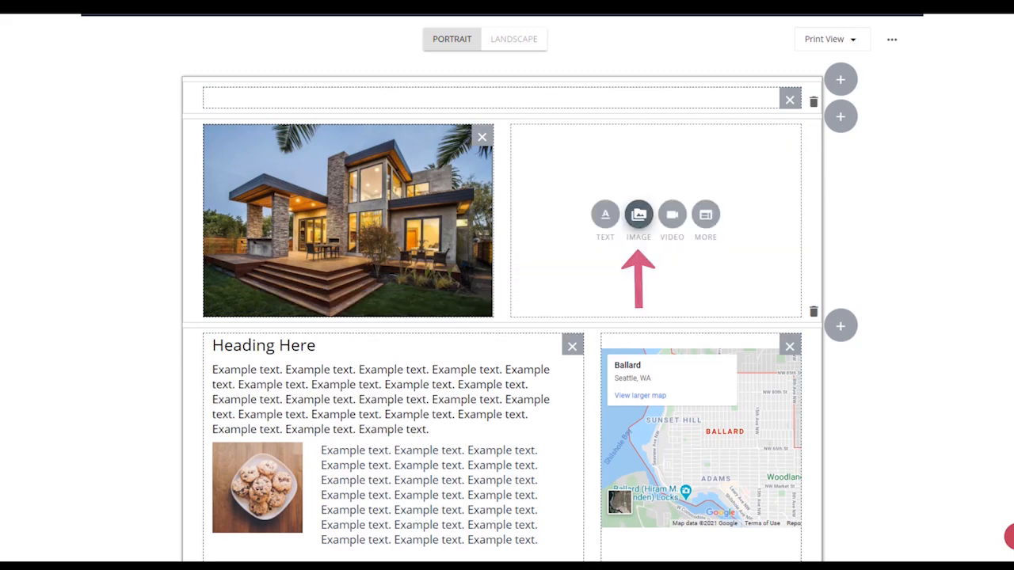
pyautogui.click(638, 214)
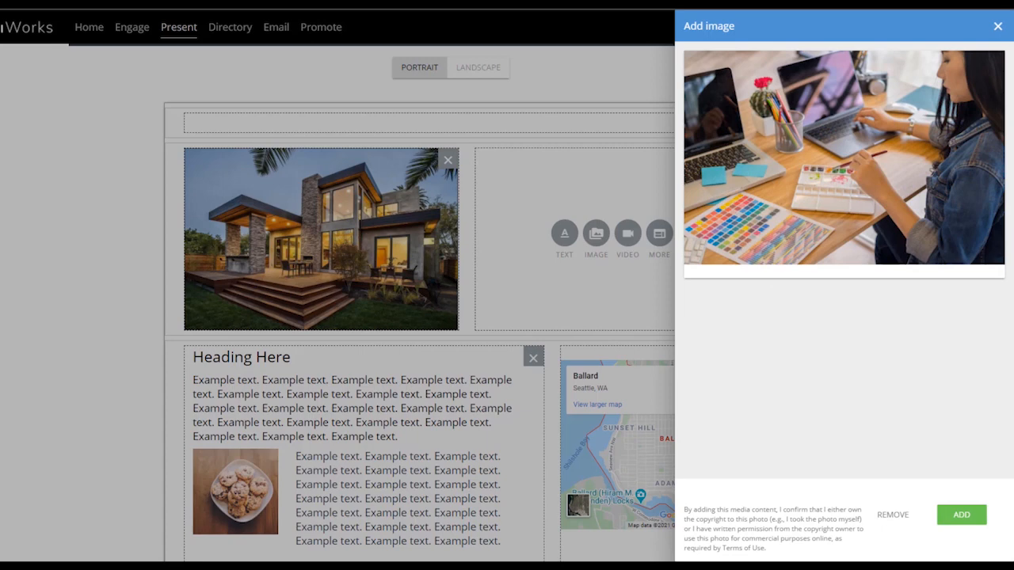
pyautogui.click(960, 515)
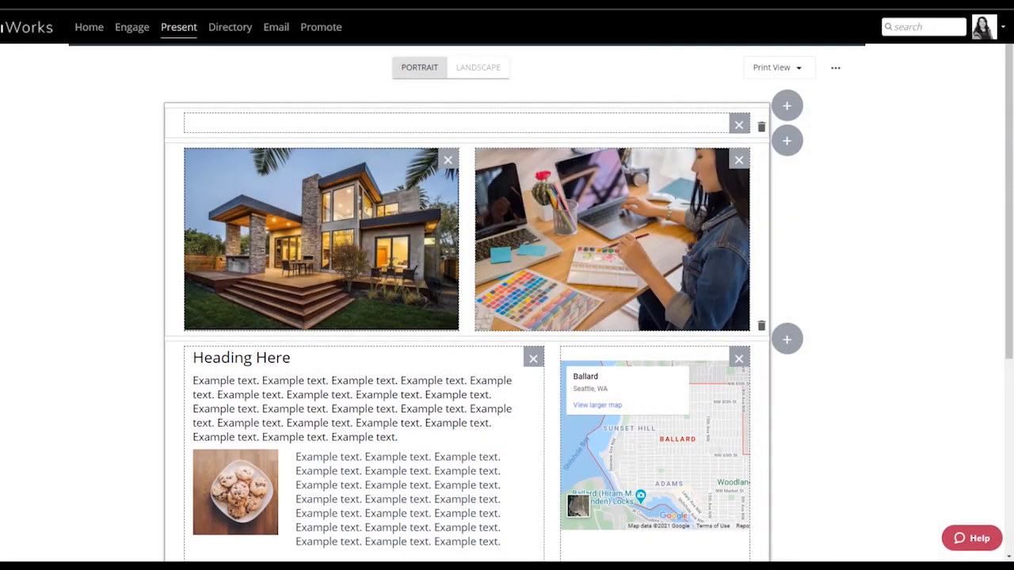
# Save and publish the Ballard Tour page with its print layout, and close its preview to return to the company pages list.
pyautogui.scroll(1, 467, 317)
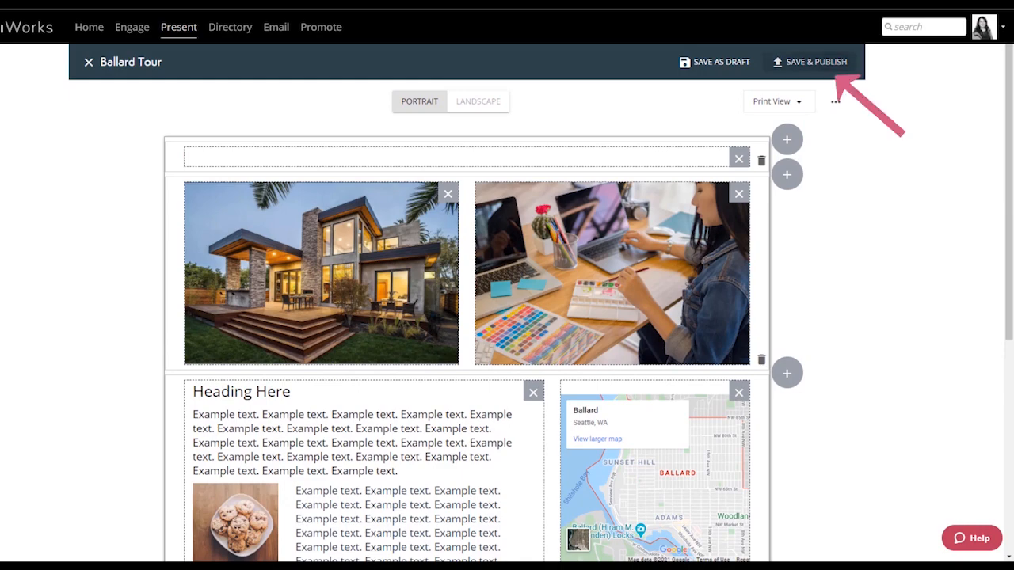
pyautogui.click(809, 62)
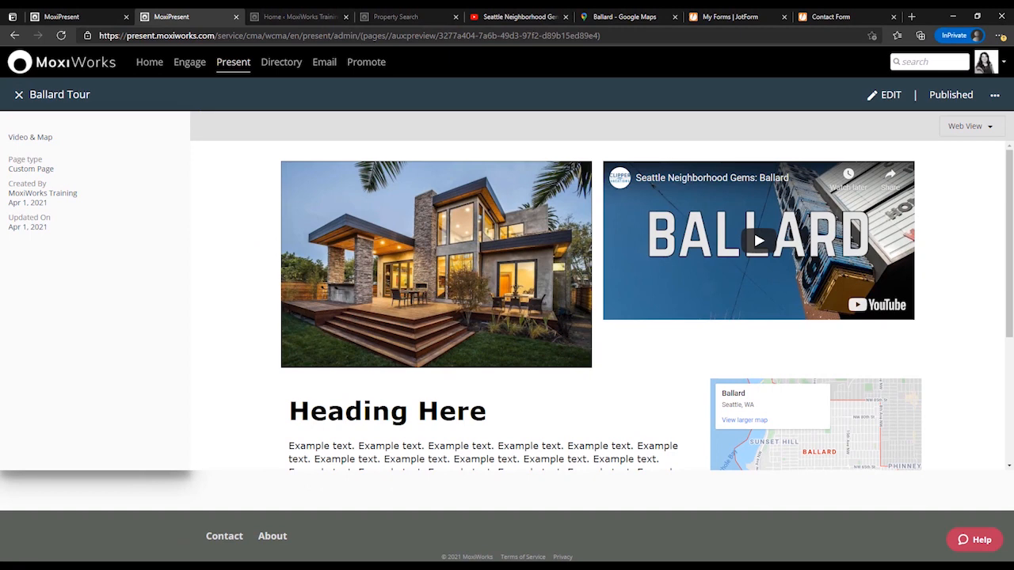
pyautogui.click(19, 95)
pyautogui.scroll(5, 507, 328)
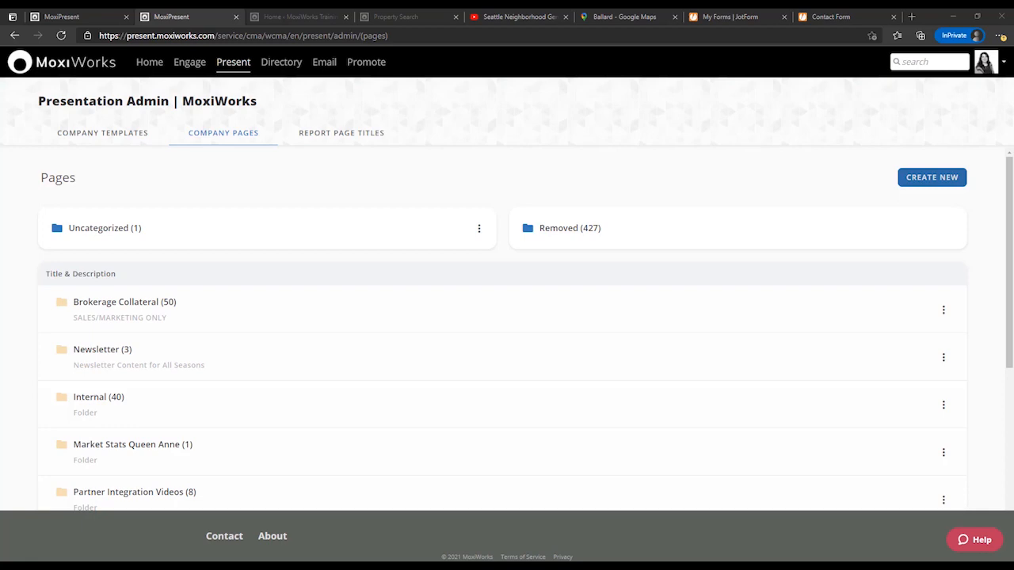
# Create a company pages folder named "Training Folder" with Custom page sort order, show its permission settings, and save it.
pyautogui.click(931, 177)
pyautogui.click(893, 228)
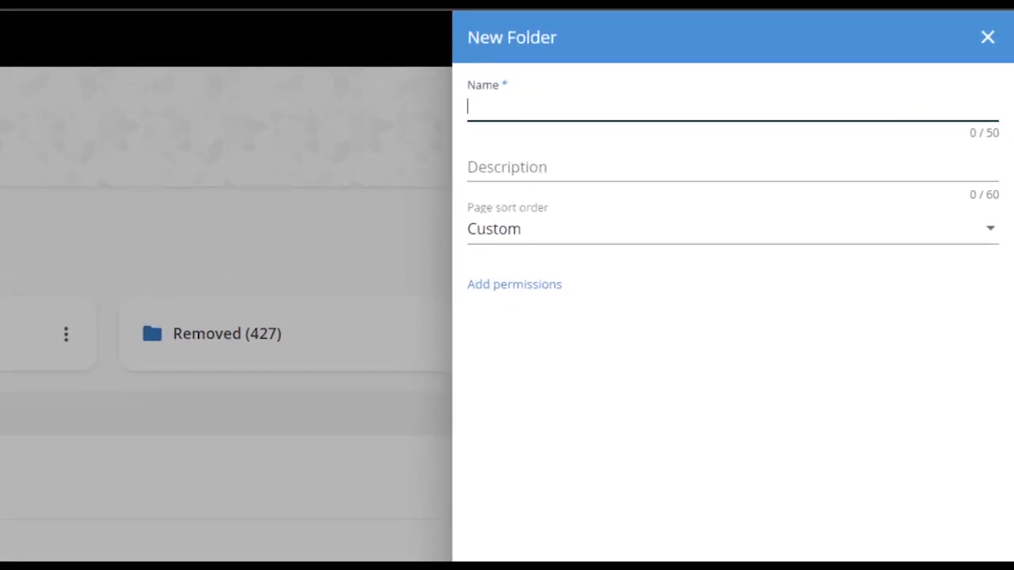
pyautogui.write('train')
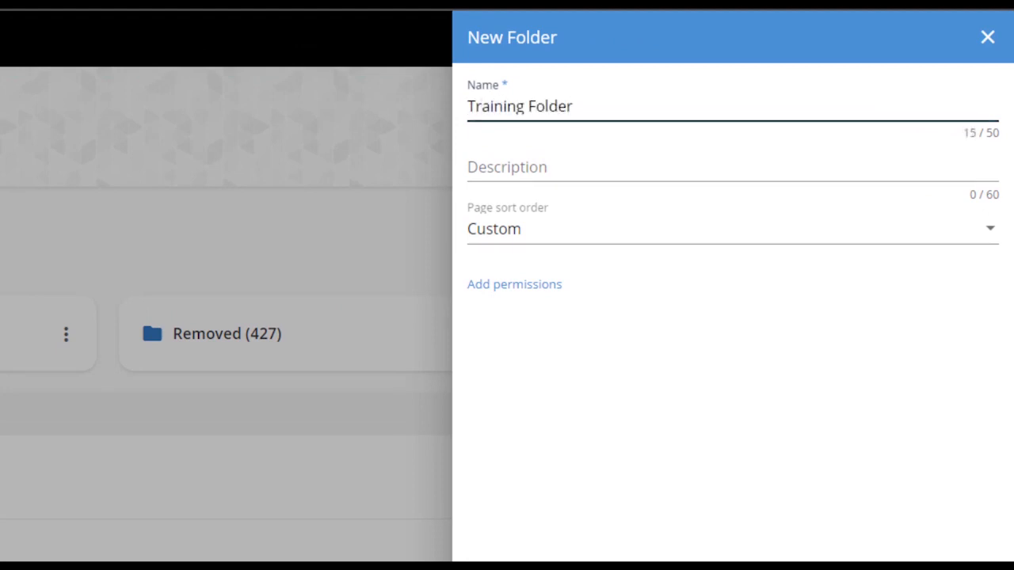
pyautogui.click(990, 228)
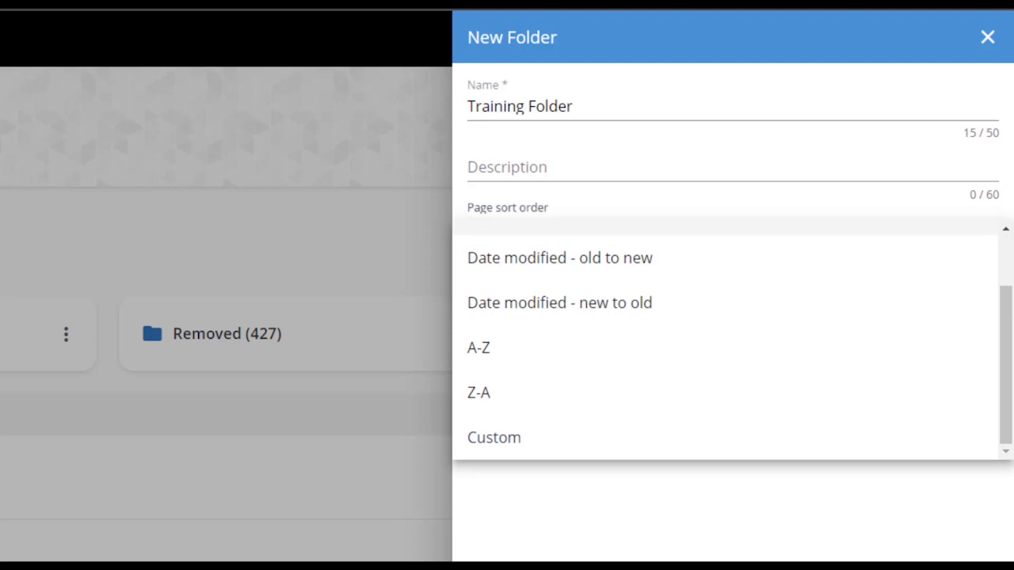
pyautogui.click(495, 438)
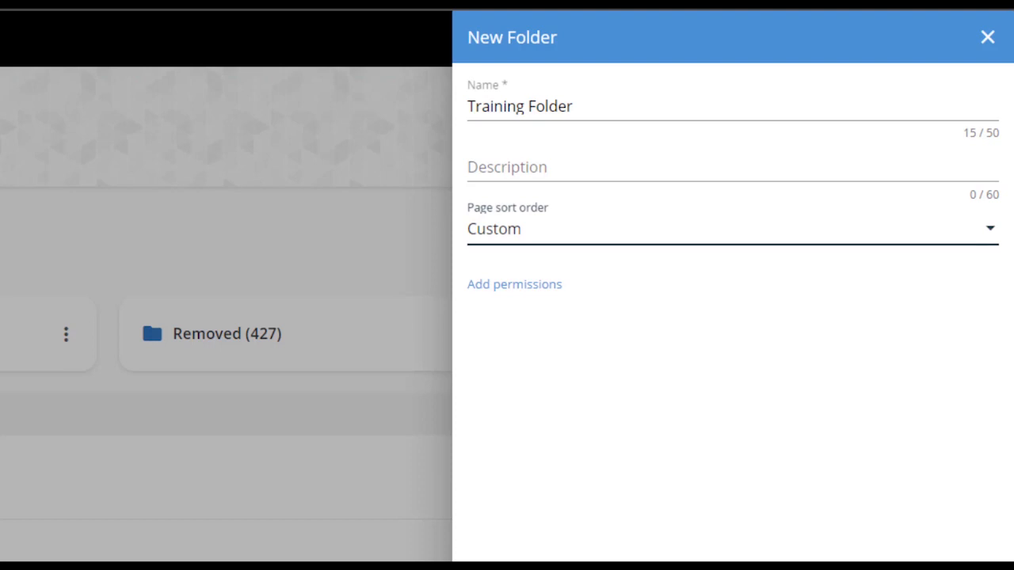
pyautogui.click(513, 284)
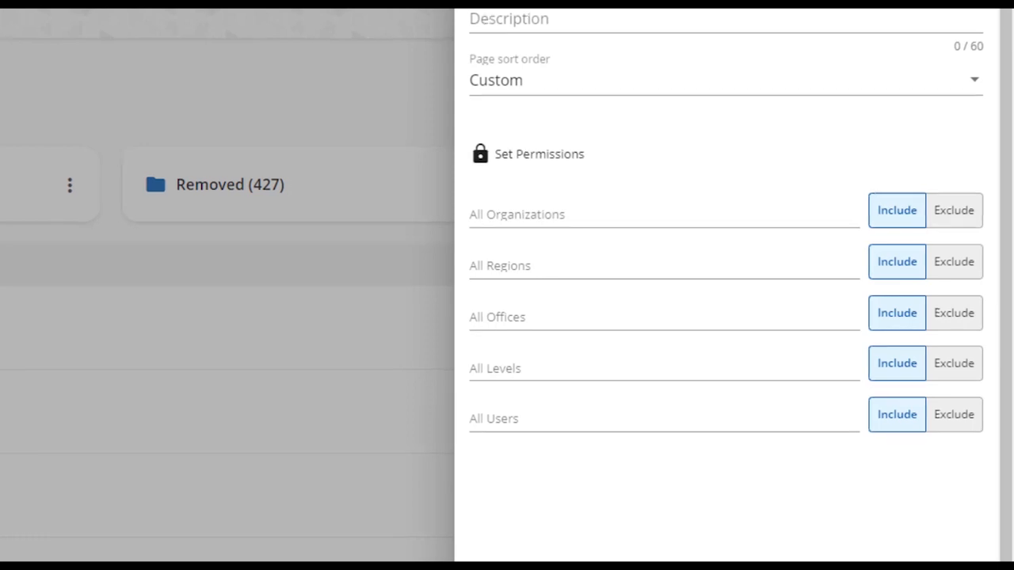
pyautogui.click(963, 544)
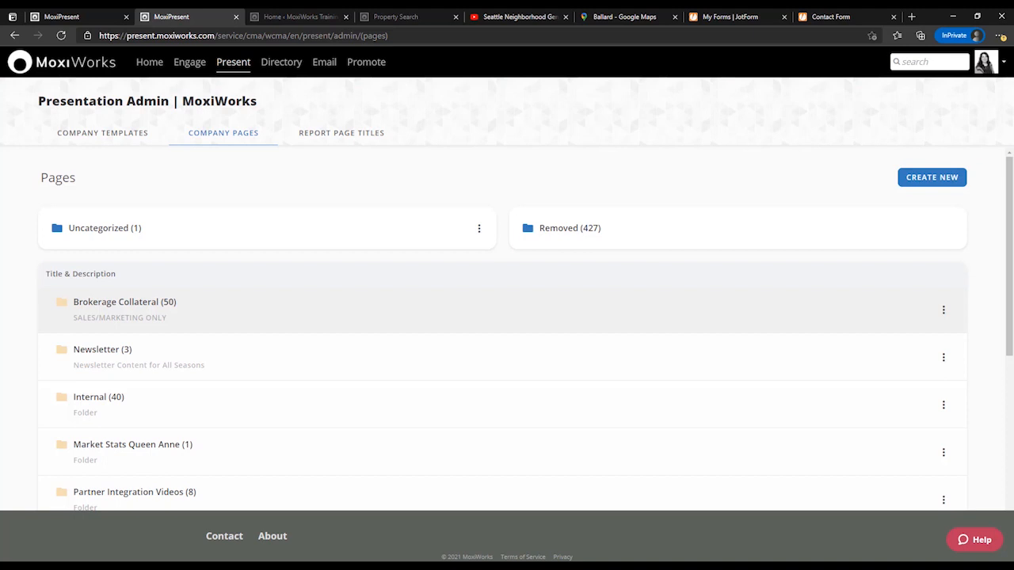
# Find the Ballard Tour page among the company pages and move it into Training Folder.
pyautogui.click(124, 302)
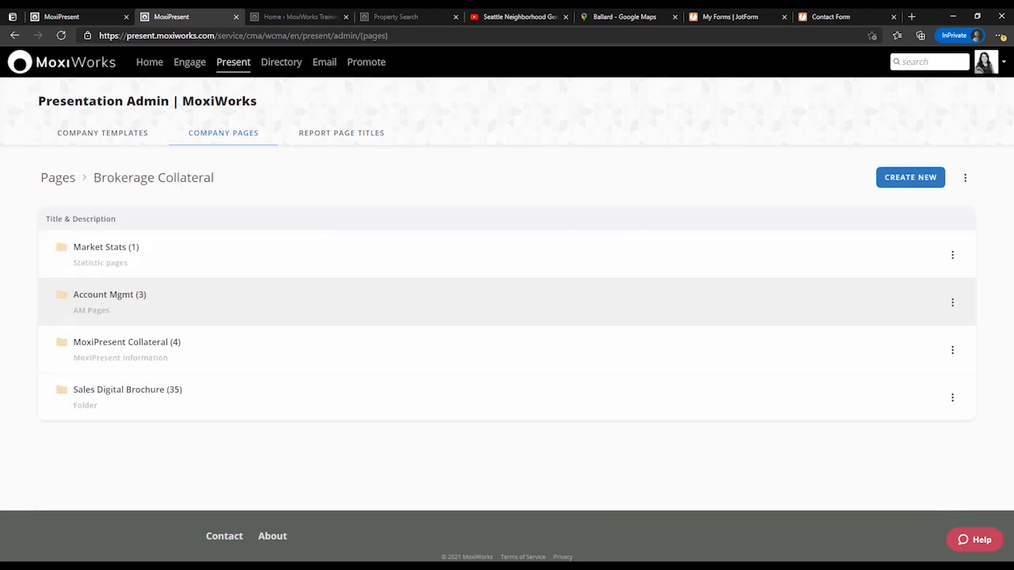
pyautogui.scroll(-5, 507, 333)
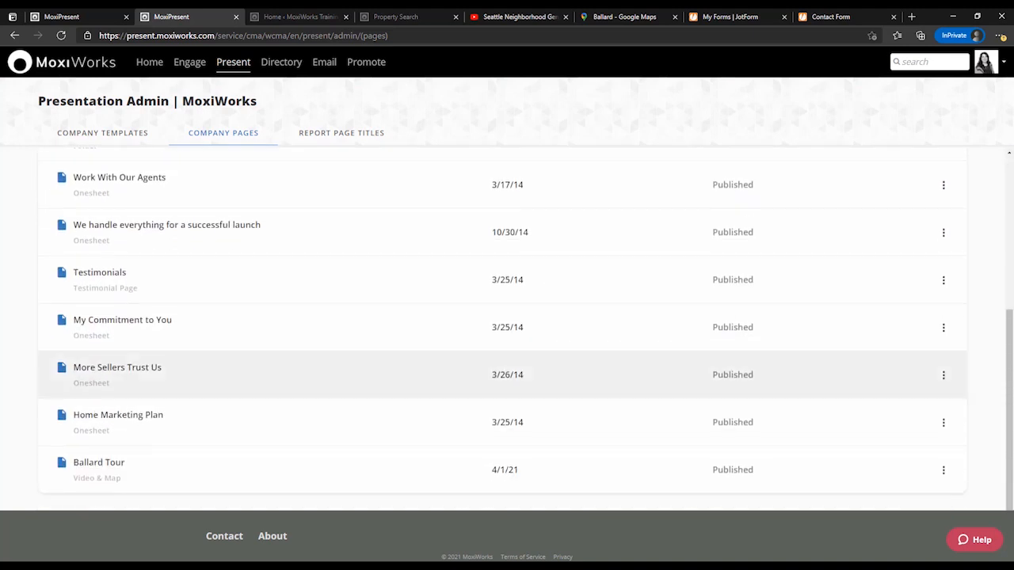
pyautogui.click(943, 470)
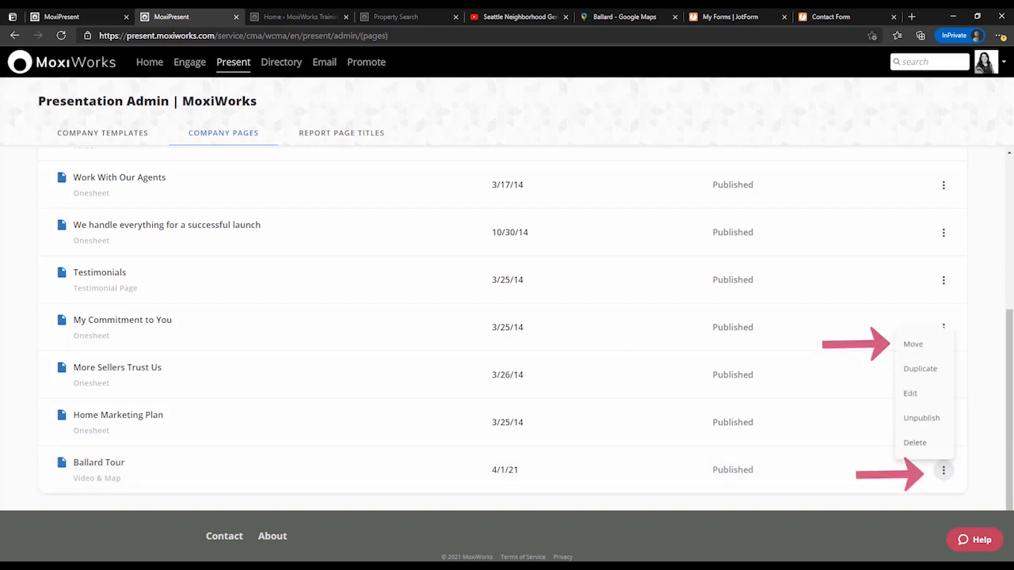
pyautogui.click(913, 340)
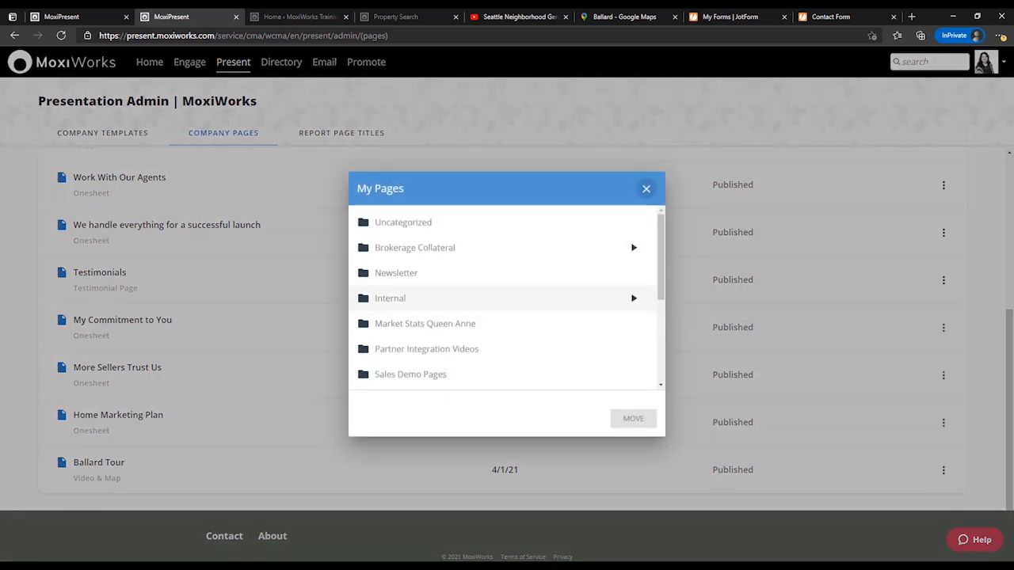
pyautogui.scroll(-2, 490, 291)
pyautogui.scroll(-2, 419, 369)
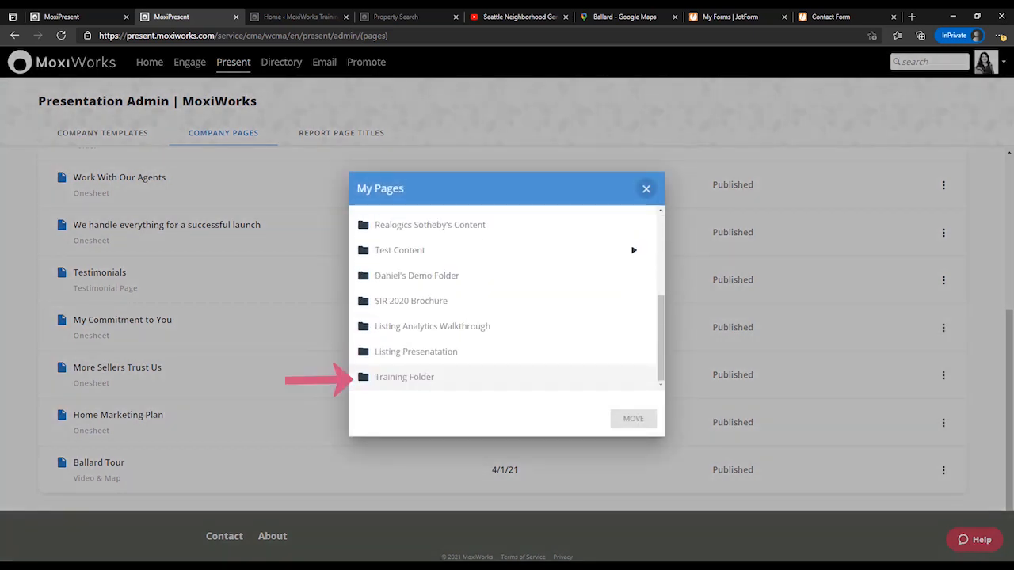
pyautogui.click(411, 377)
pyautogui.click(633, 418)
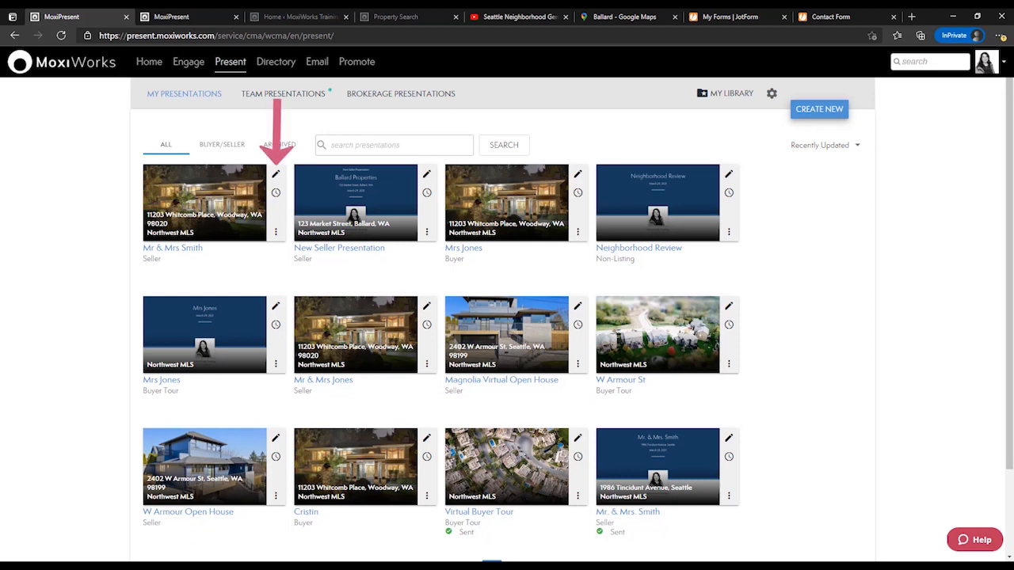
# Edit the first presentation in My Presentations and start adding a page from the library to its pages.
pyautogui.click(276, 174)
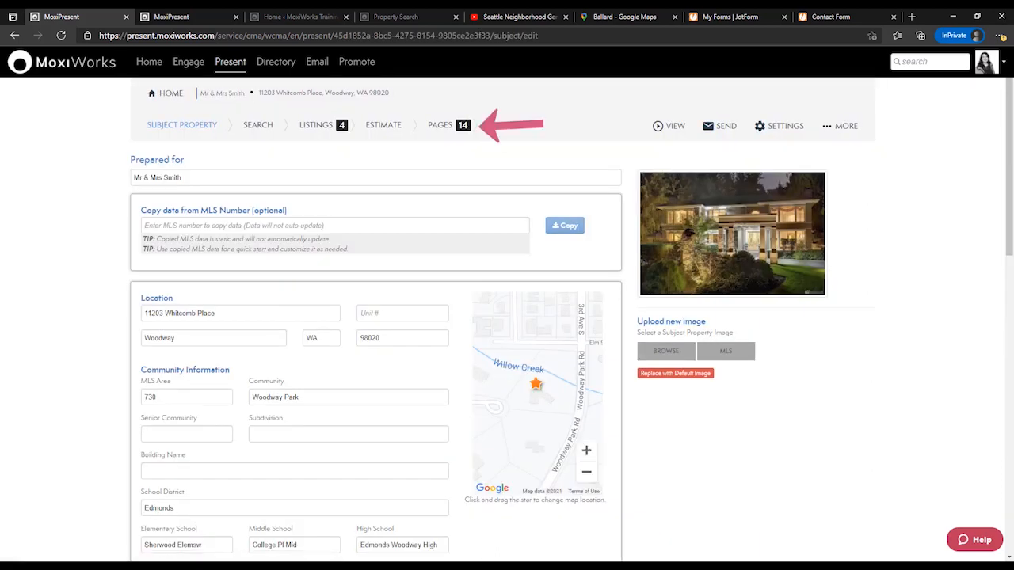
pyautogui.click(440, 125)
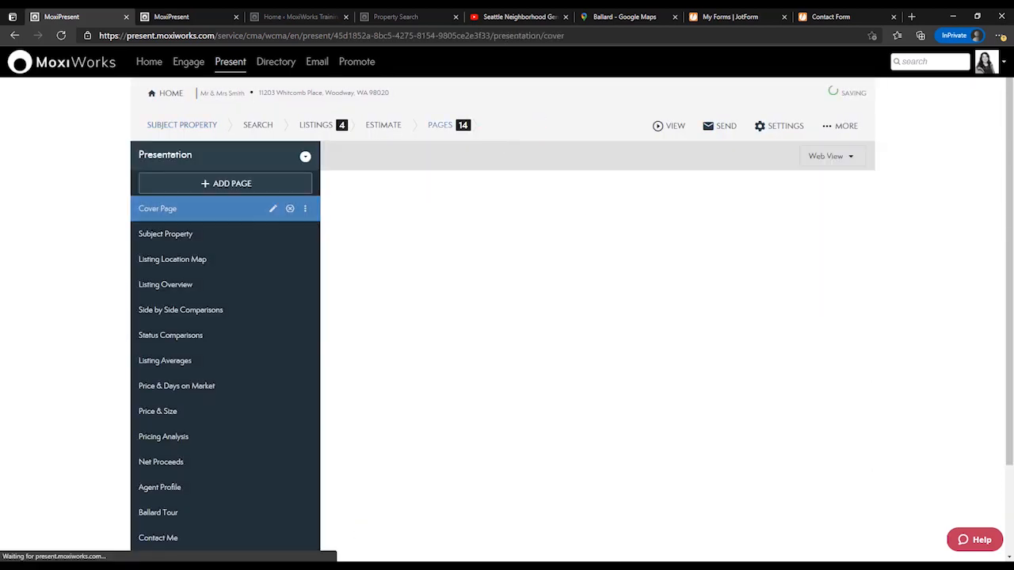
pyautogui.click(226, 183)
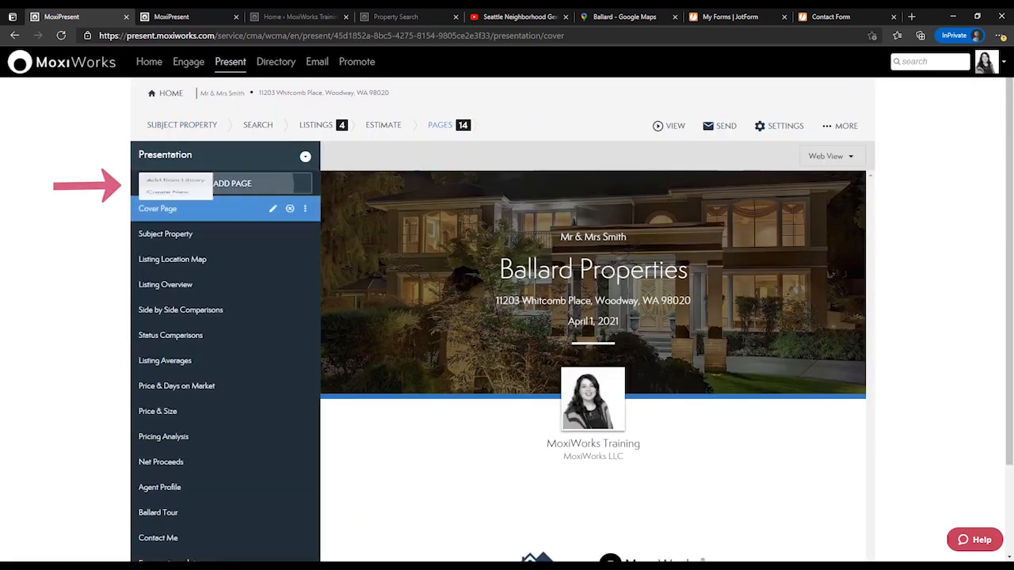
pyautogui.click(177, 188)
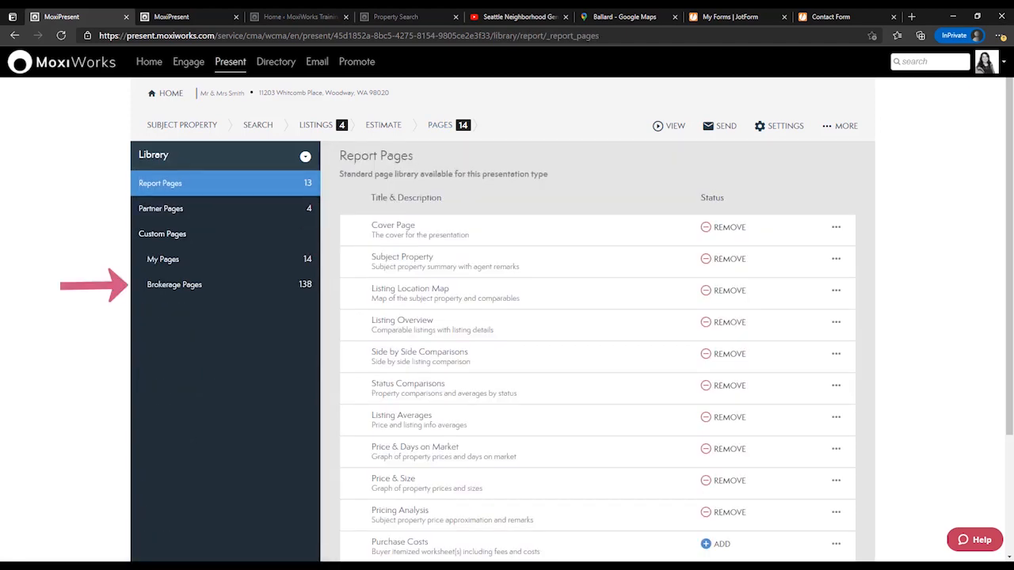
# Open Training Folder within the library's brokerage pages.
pyautogui.click(175, 284)
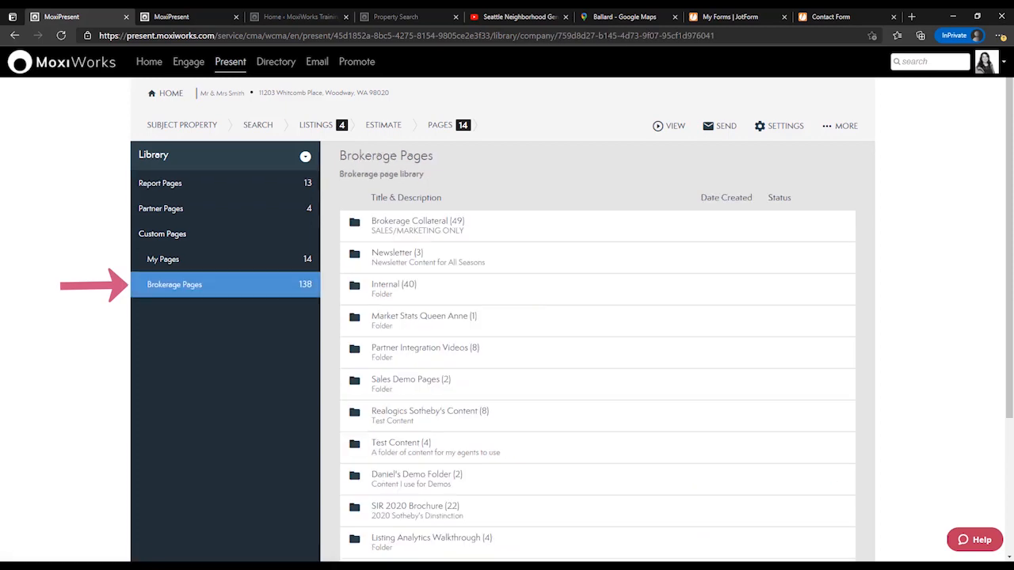
pyautogui.scroll(-4, 594, 357)
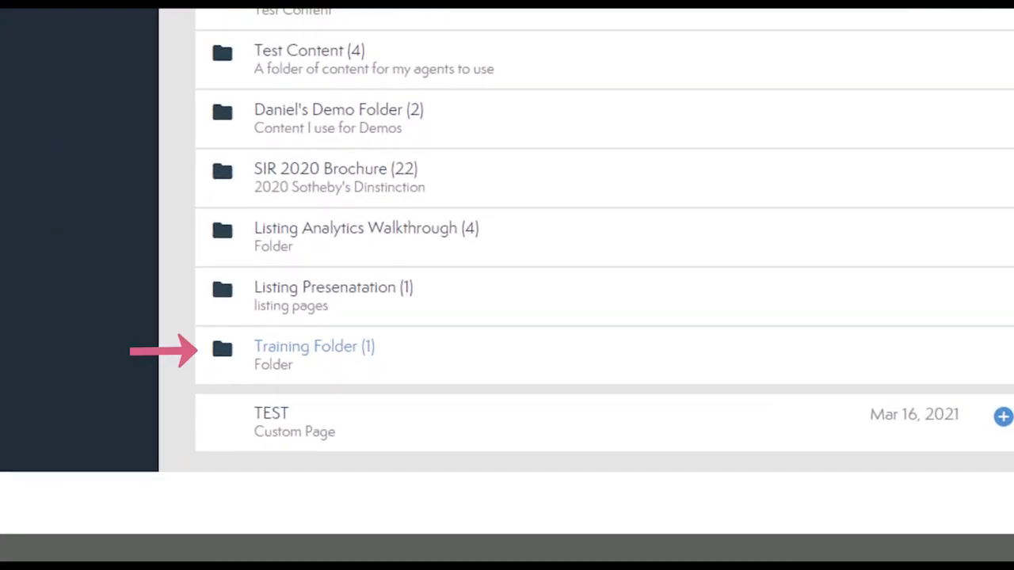
pyautogui.click(314, 346)
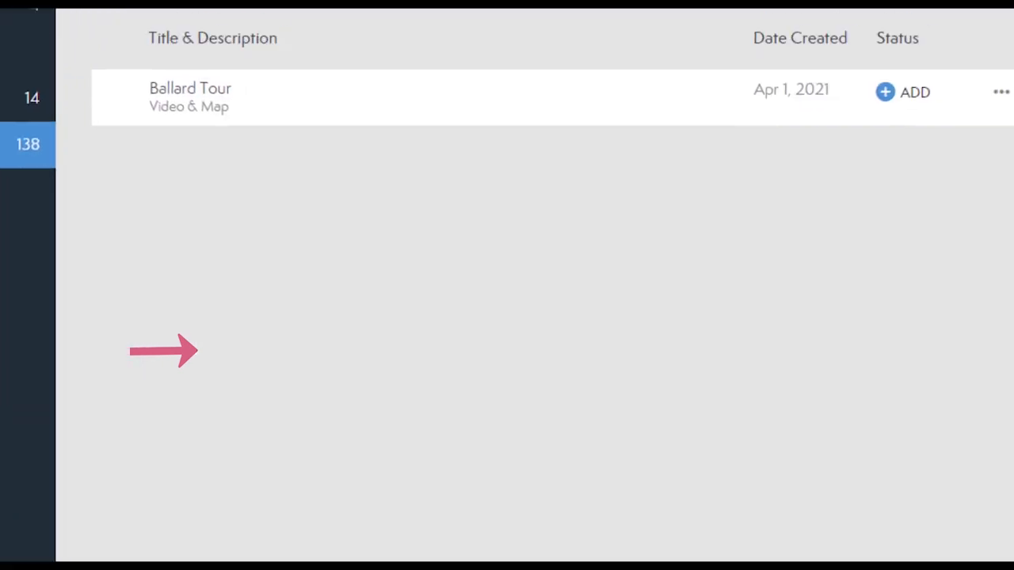
# Preview the Ballard Tour page in web view and print view, and close the preview.
pyautogui.click(140, 197)
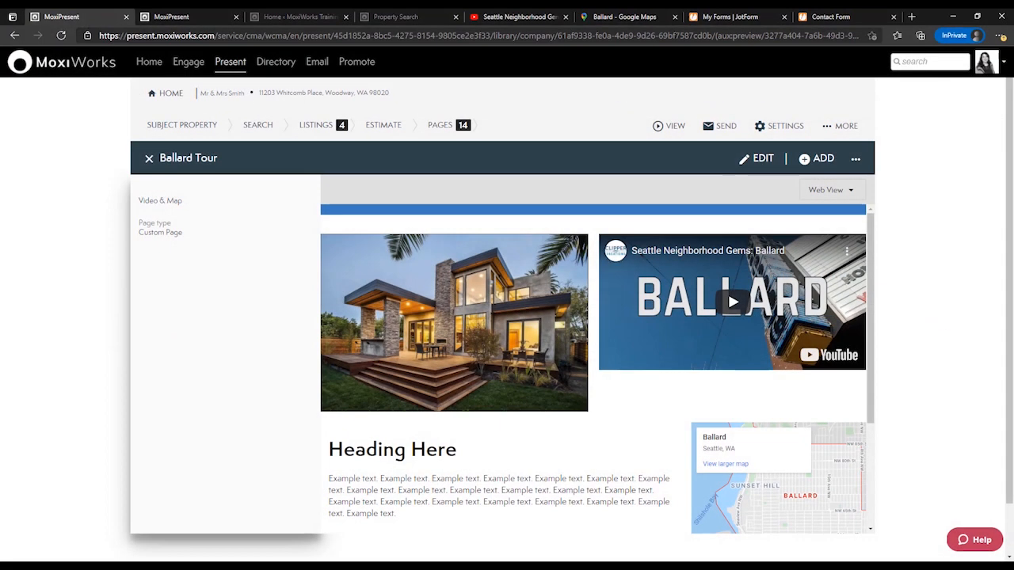
pyautogui.scroll(-3, 593, 369)
pyautogui.scroll(3, 593, 369)
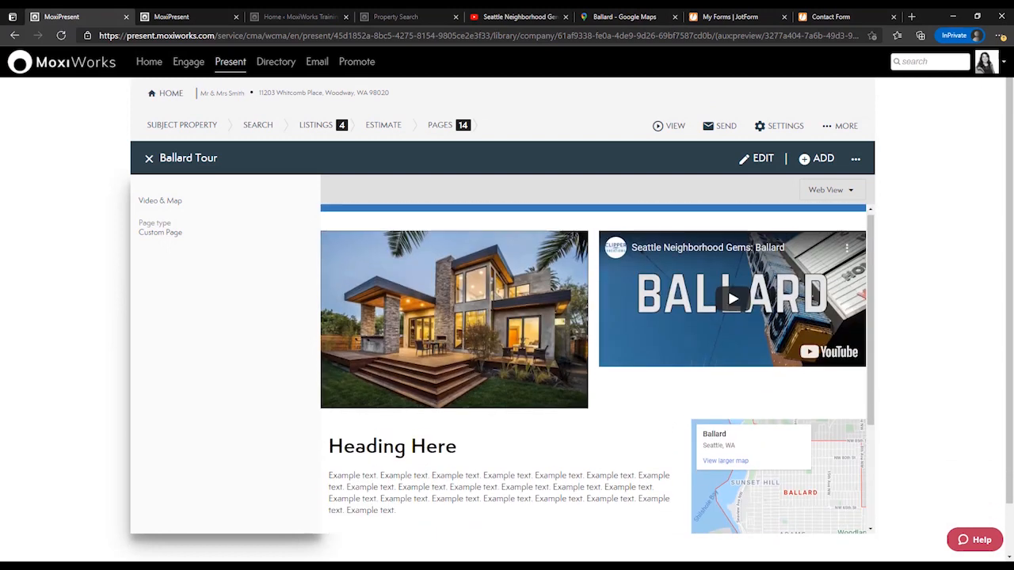
pyautogui.click(826, 190)
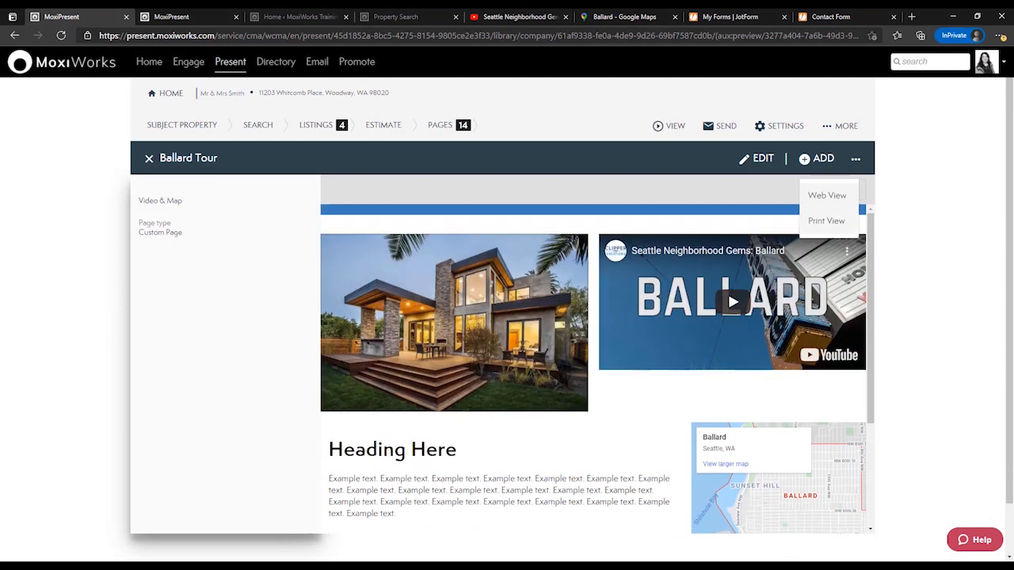
pyautogui.click(826, 220)
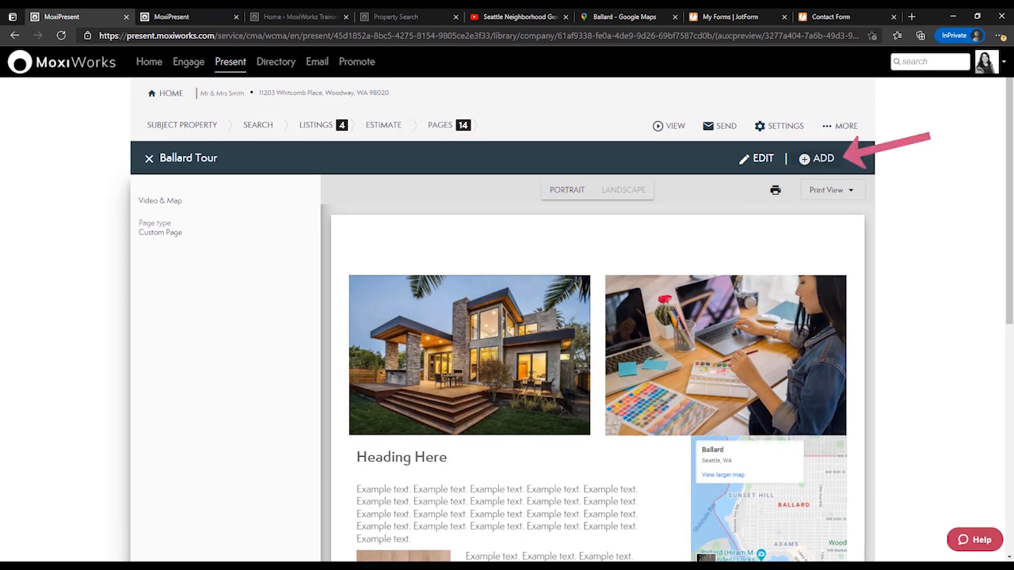
pyautogui.click(149, 160)
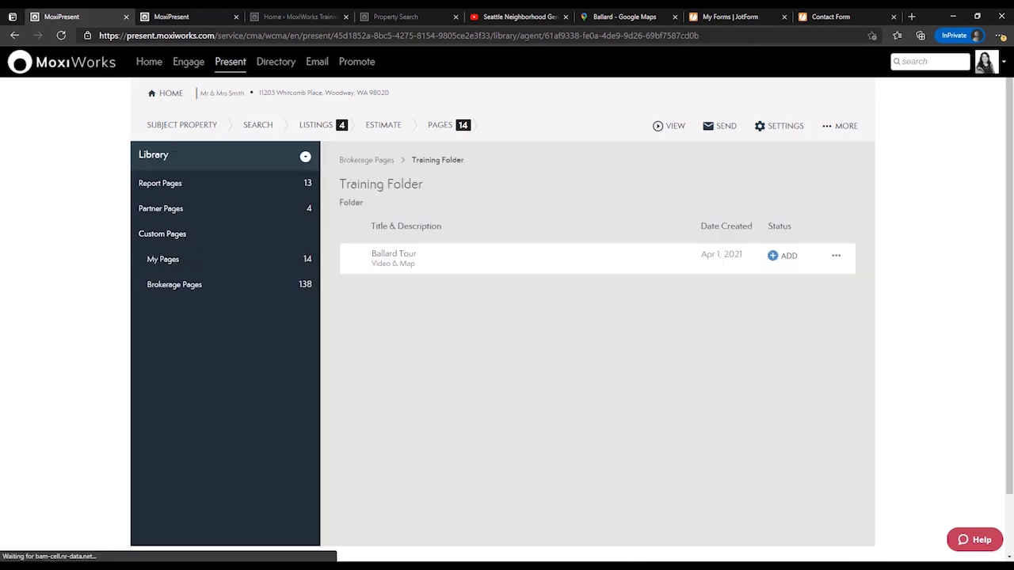
# Add the Ballard Tour page to the presentation and display it in the presentation's page list.
pyautogui.click(784, 255)
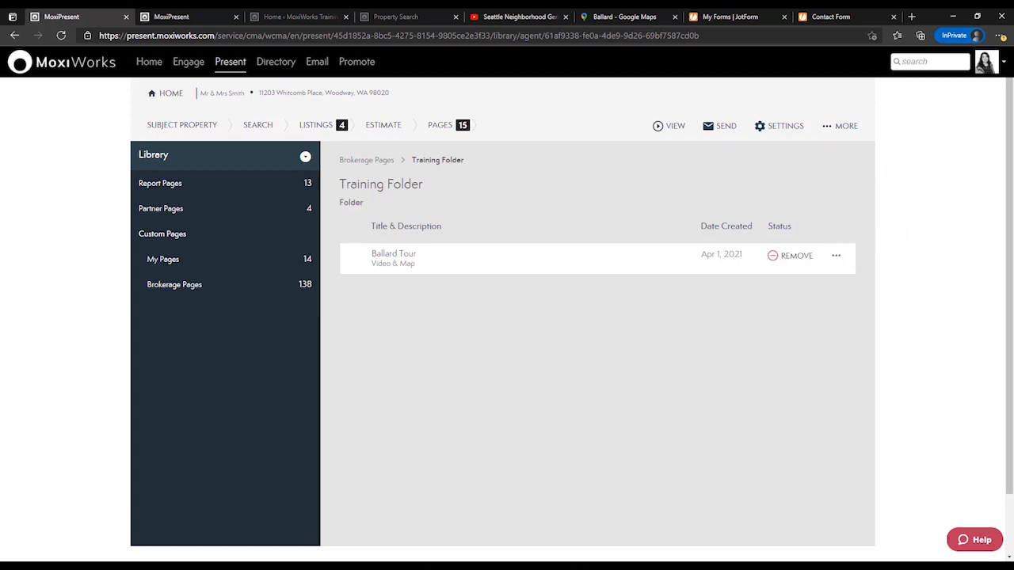
pyautogui.click(305, 156)
pyautogui.click(190, 181)
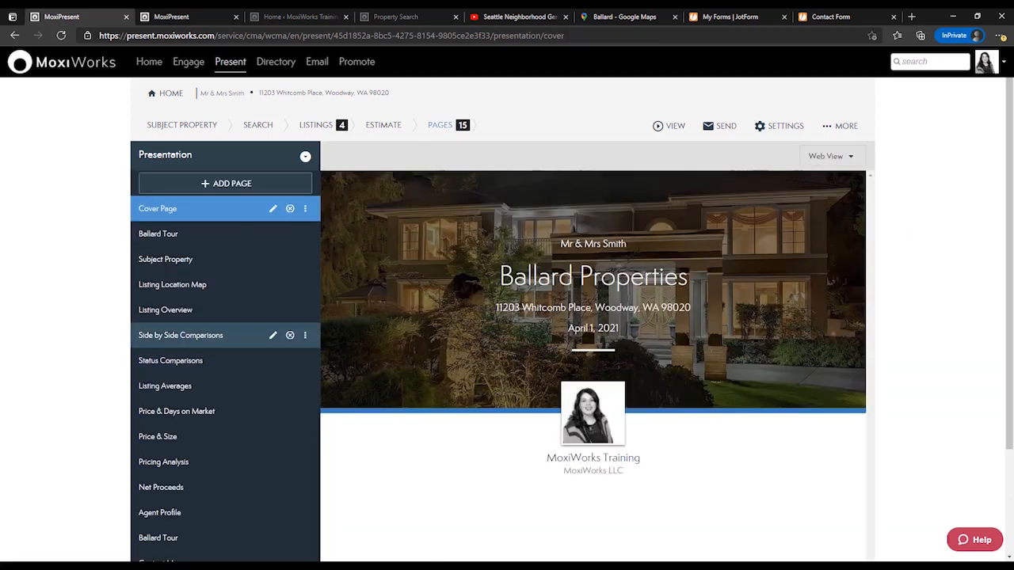
pyautogui.click(182, 234)
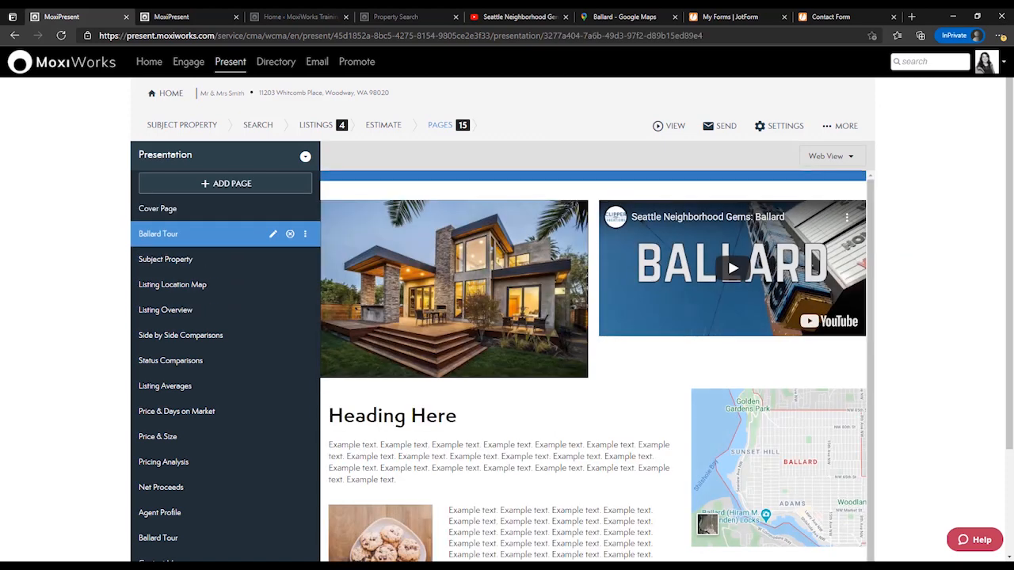